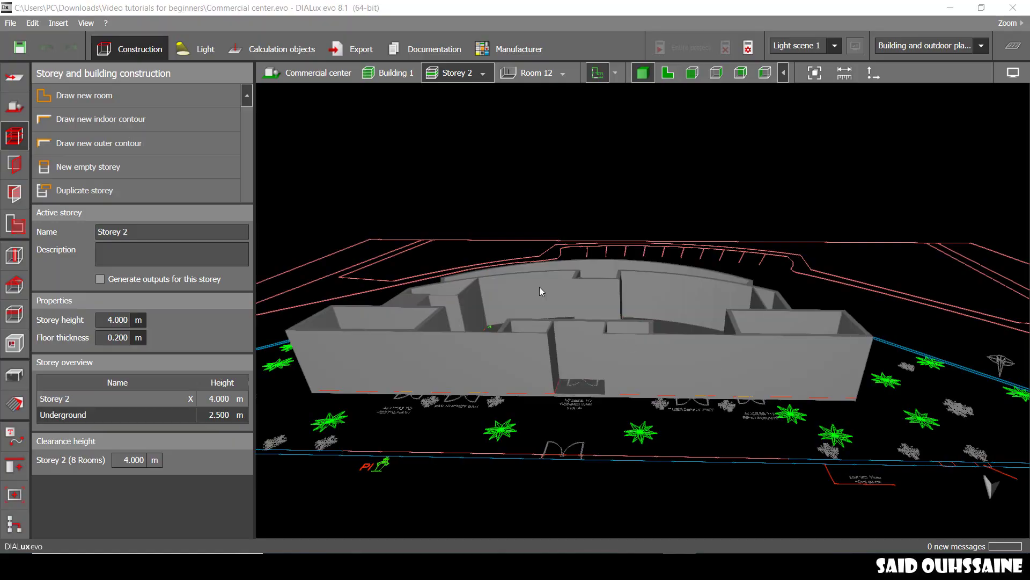
- Rename Storey 2 as FIRST FLOOR
{"action": "left_click", "coordinate": [337, 79]}
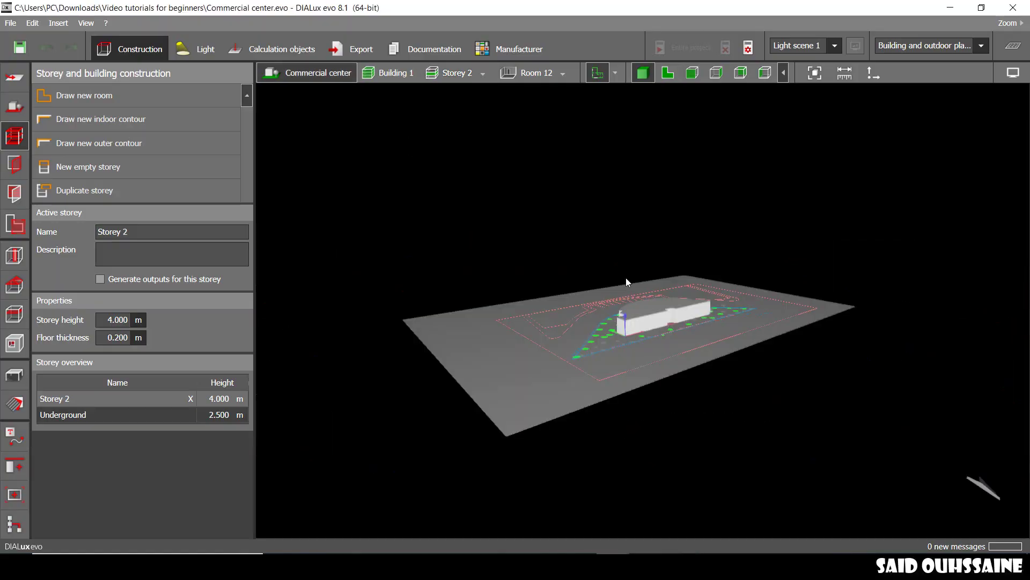
{"action": "left_click_drag", "start_coordinate": [573, 277], "coordinate": [684, 349]}
{"action": "left_click", "coordinate": [484, 80]}
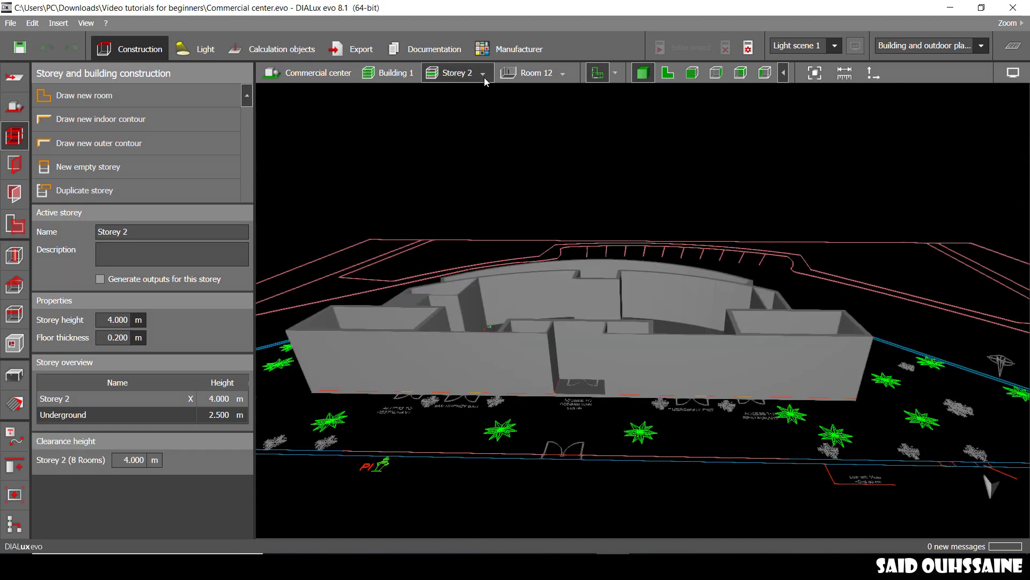
{"action": "left_click", "coordinate": [484, 76]}
{"action": "left_click", "coordinate": [521, 92]}
{"action": "left_click", "coordinate": [157, 229]}
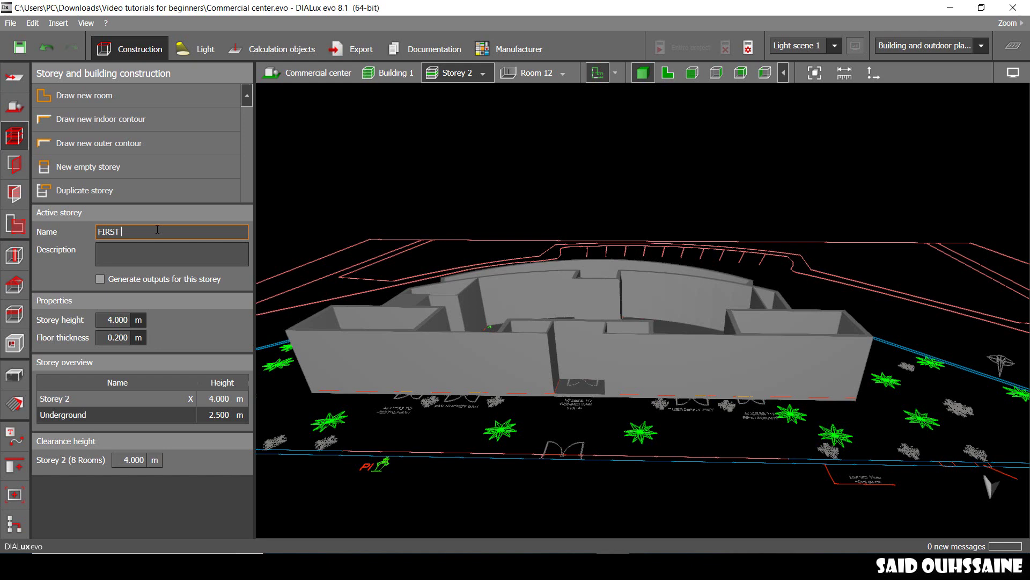
{"action": "key", "text": "Return"}
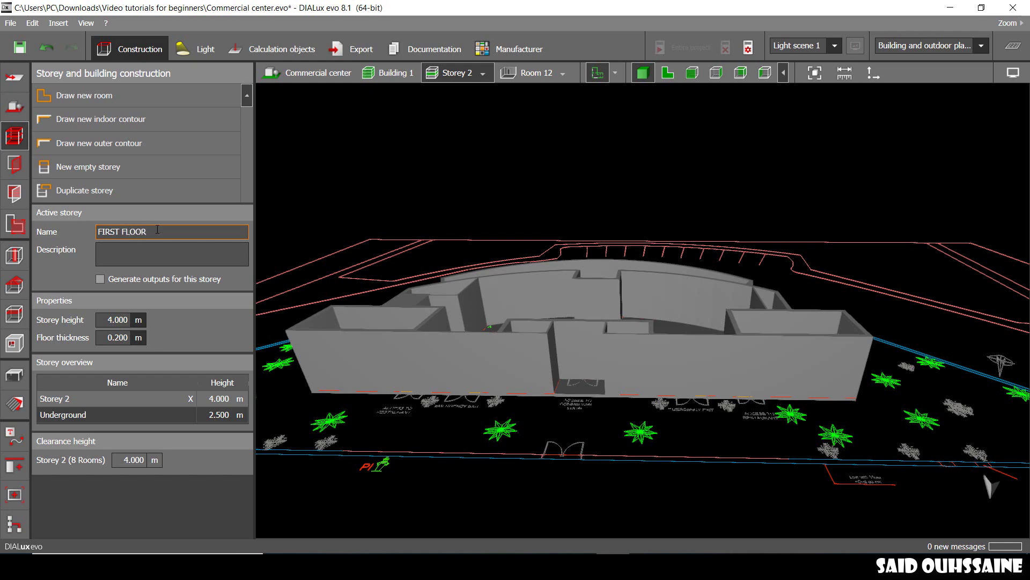
- Add a new empty storey to the building above FIRST FLOOR
{"action": "left_click_drag", "start_coordinate": [499, 152], "coordinate": [572, 170]}
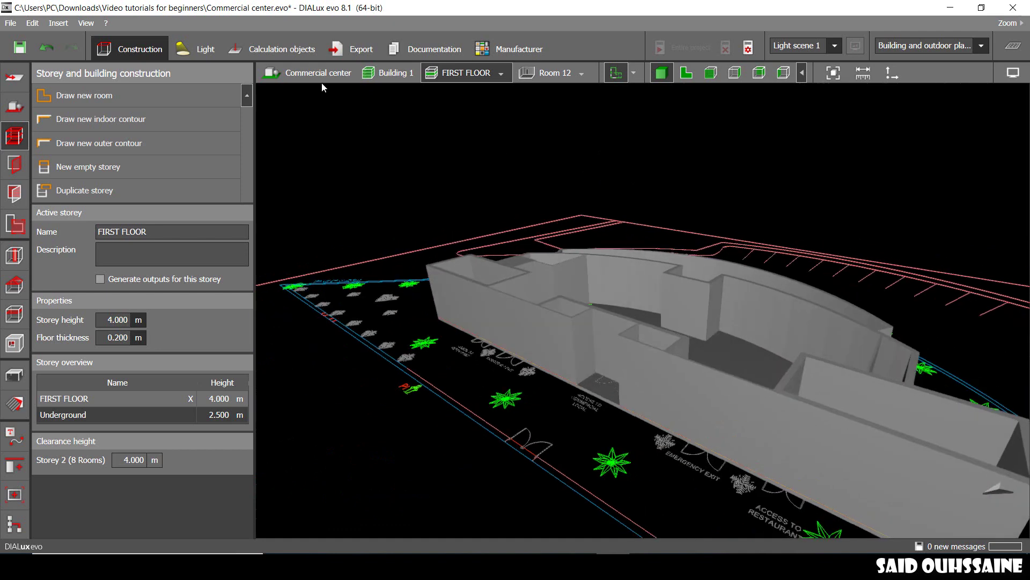
{"action": "left_click", "coordinate": [319, 77]}
{"action": "left_click_drag", "start_coordinate": [526, 228], "coordinate": [656, 259]}
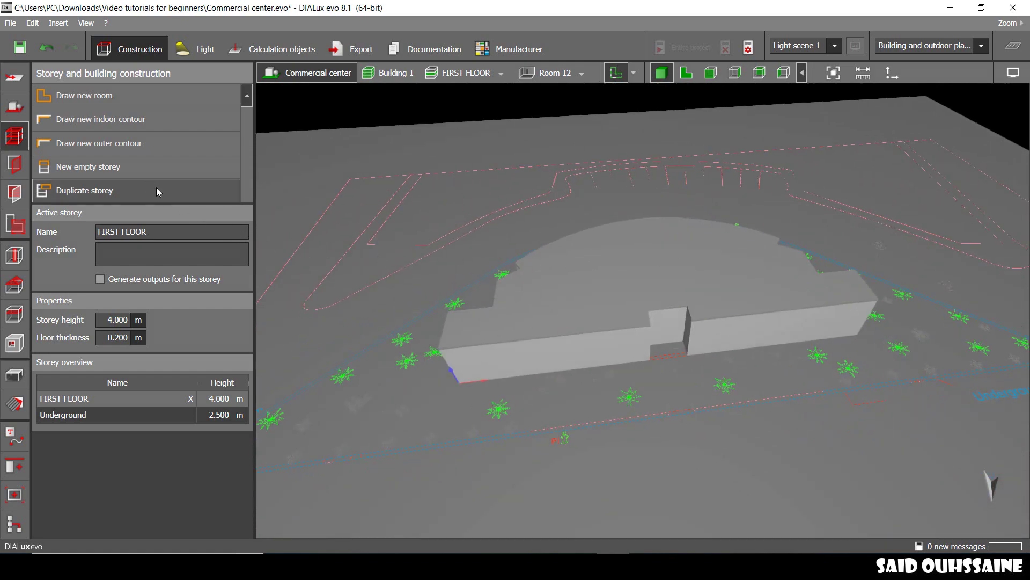
{"action": "left_click", "coordinate": [145, 173]}
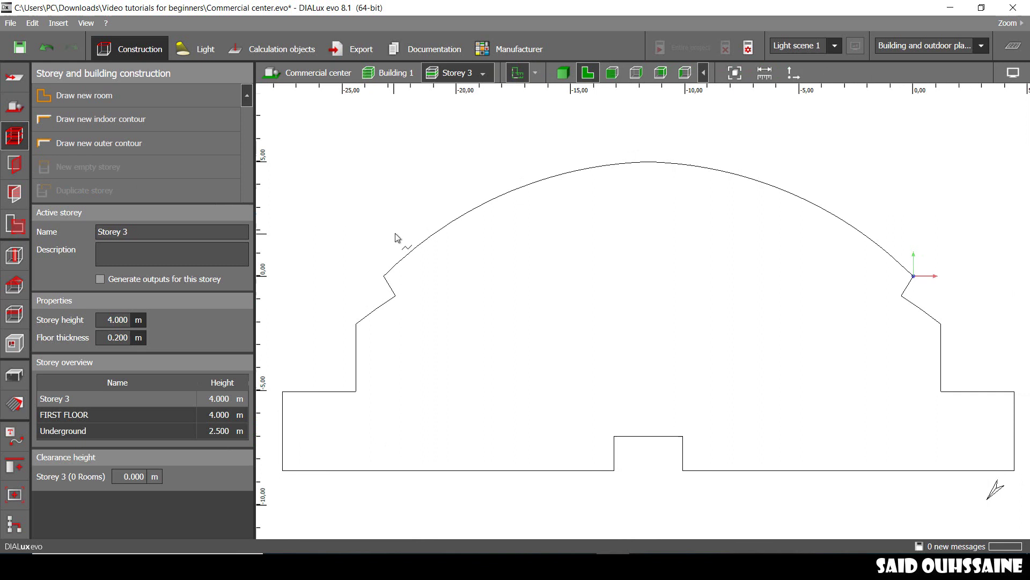
- Load the plan file SECOND FLOOR.dwg for the new storey
{"action": "scroll", "coordinate": [423, 201], "scroll_direction": "down", "scroll_amount": 3}
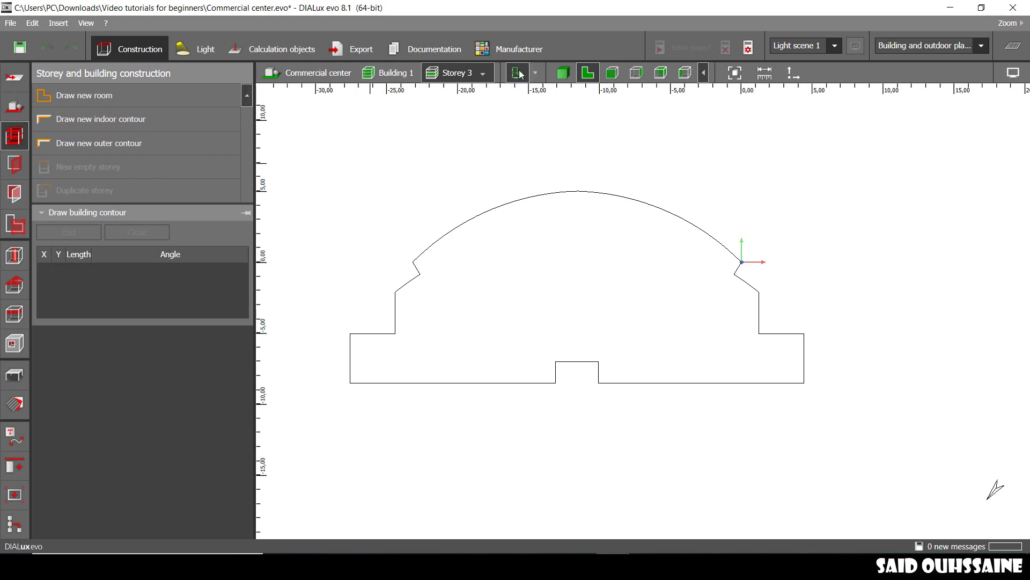
{"action": "left_click", "coordinate": [535, 73]}
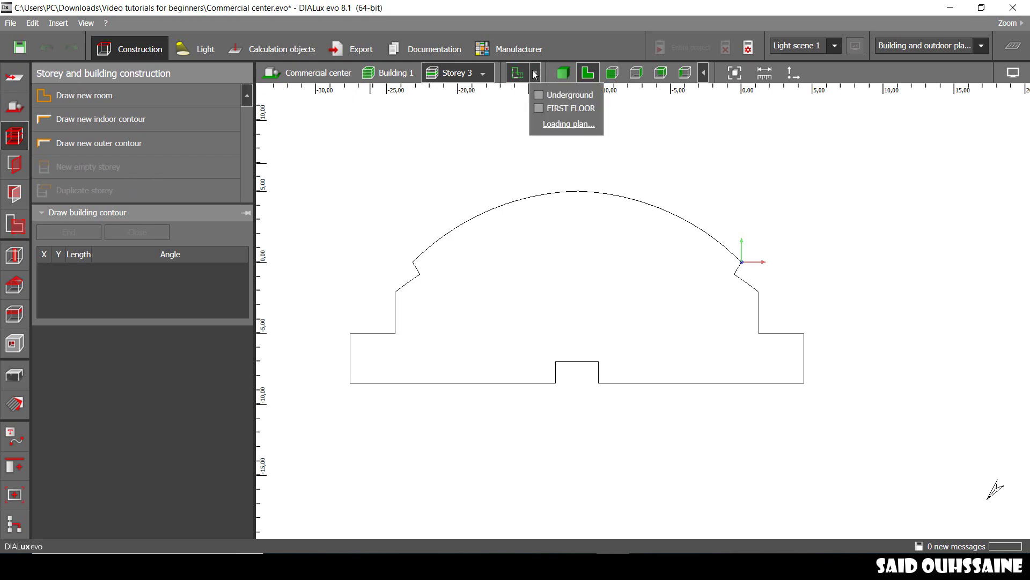
{"action": "left_click", "coordinate": [580, 129]}
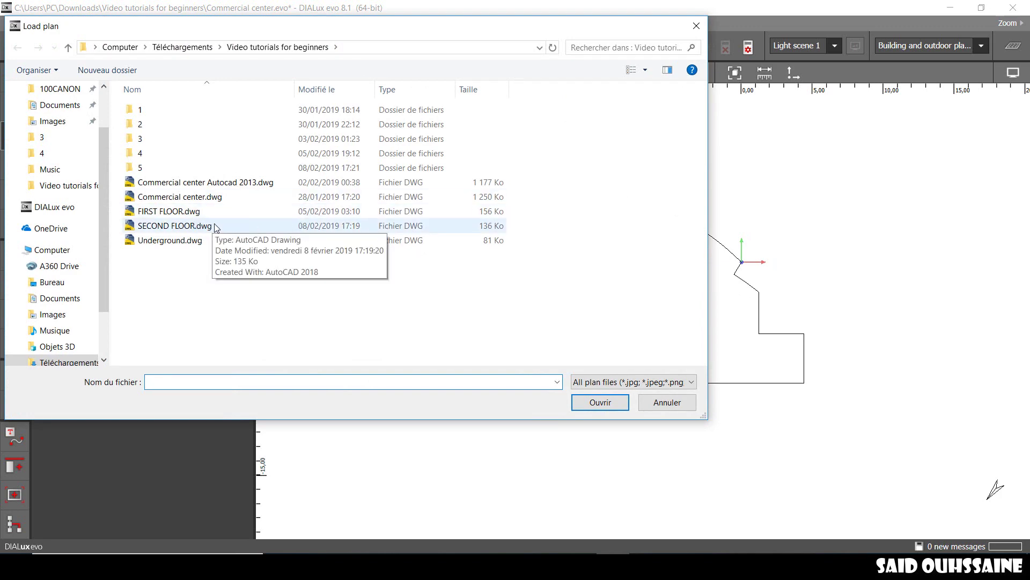
{"action": "double_click", "coordinate": [175, 226]}
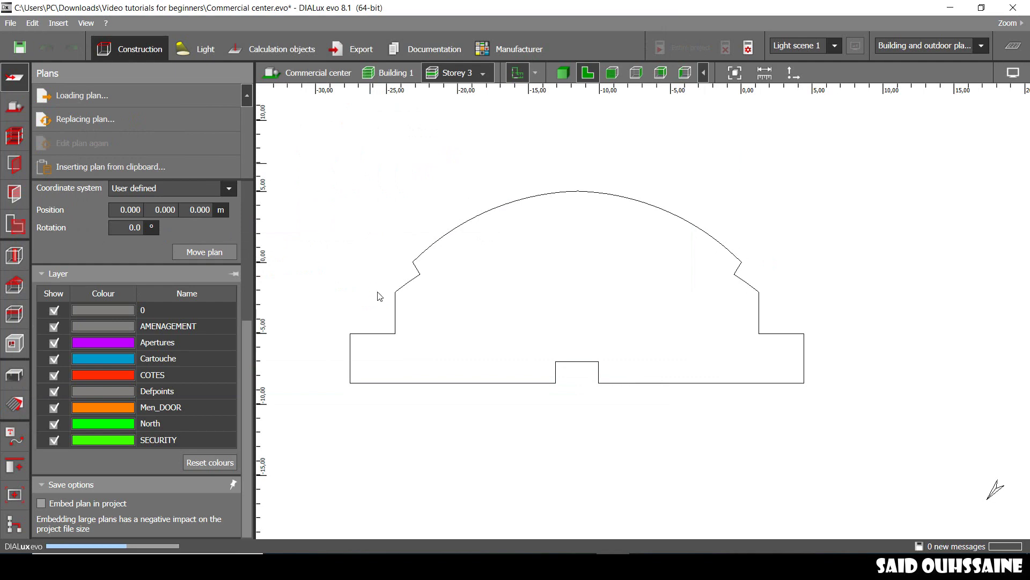
- Place the plan's origin at the outer lower-left wall corner beside the stairs, with the X-axis along the lower wall line
{"action": "scroll", "coordinate": [456, 294], "scroll_direction": "up", "scroll_amount": 3}
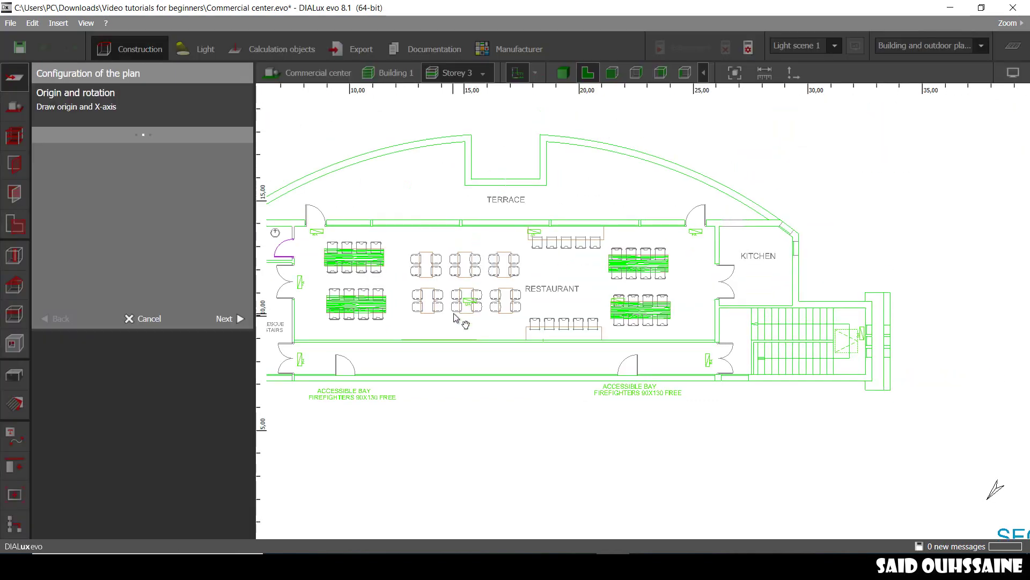
{"action": "scroll", "coordinate": [453, 313], "scroll_direction": "down", "scroll_amount": 5}
{"action": "middle_click_drag", "start_coordinate": [453, 313], "coordinate": [589, 248]}
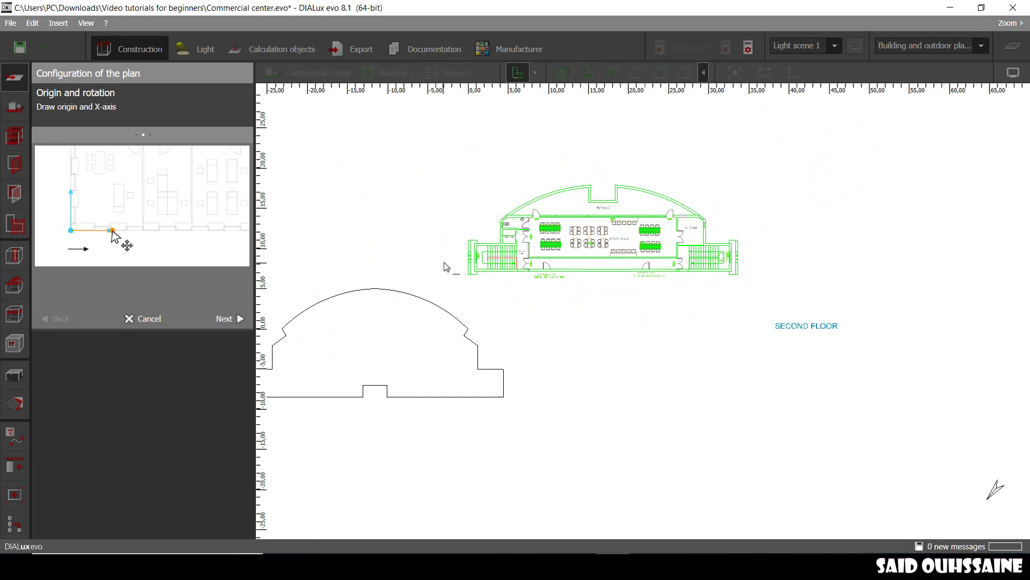
{"action": "scroll", "coordinate": [445, 267], "scroll_direction": "up", "scroll_amount": 6}
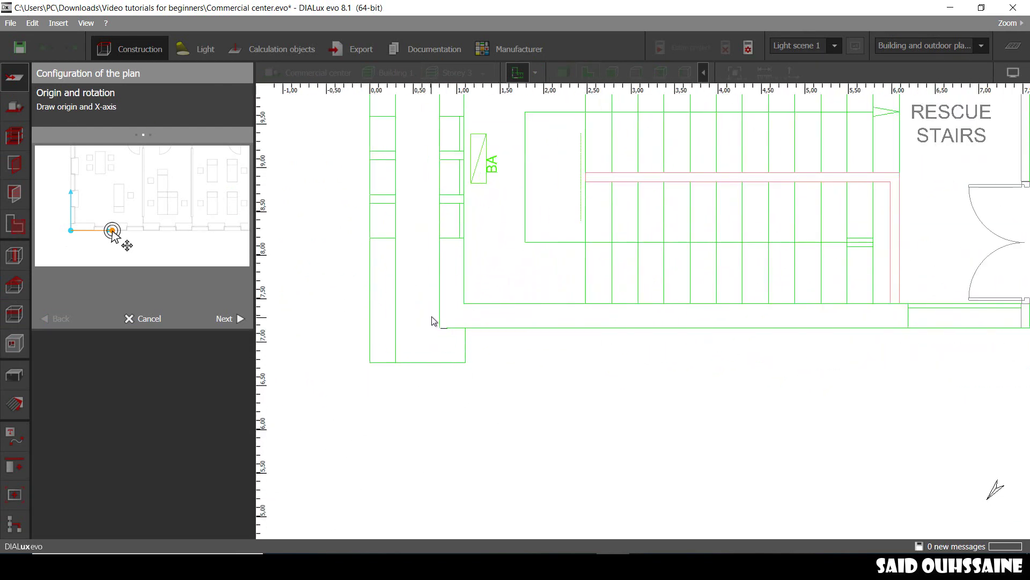
{"action": "left_click", "coordinate": [440, 327]}
{"action": "left_click", "coordinate": [465, 327]}
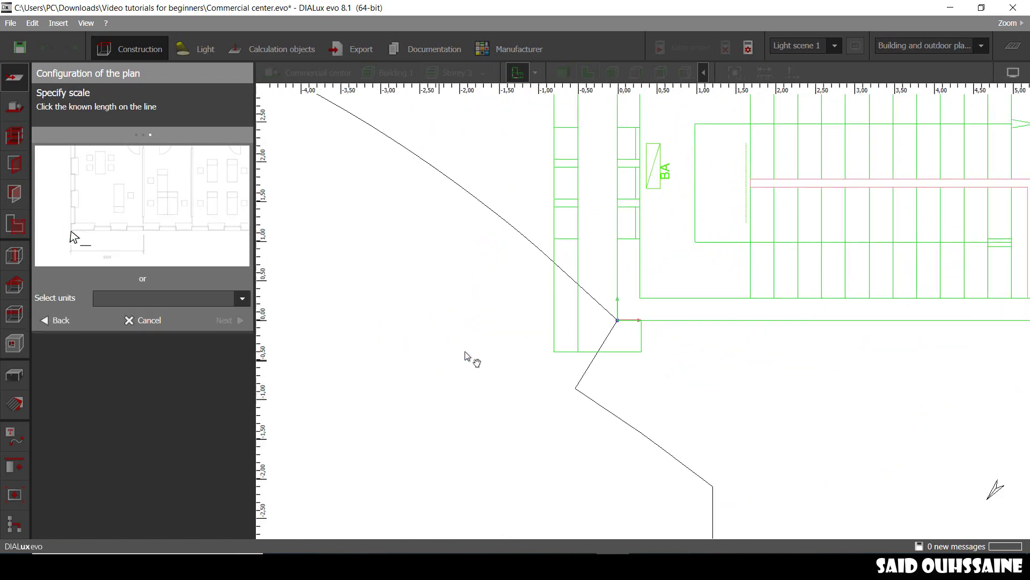
- Set the imported second-floor plan's unit of measure to Metres
{"action": "scroll", "coordinate": [488, 343], "scroll_direction": "down", "scroll_amount": 8}
{"action": "middle_click_drag", "start_coordinate": [464, 352], "coordinate": [630, 291]}
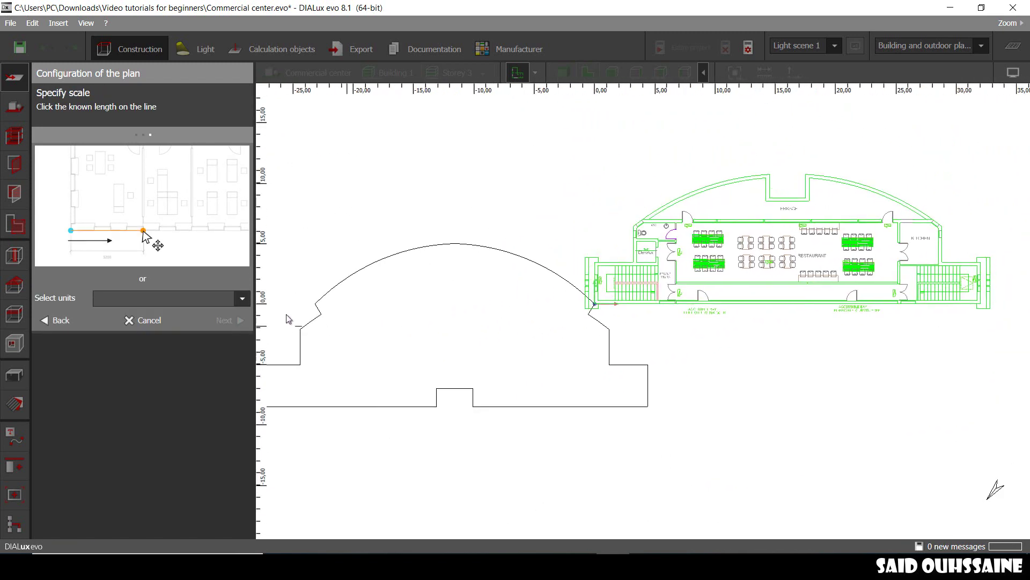
{"action": "left_click", "coordinate": [243, 298]}
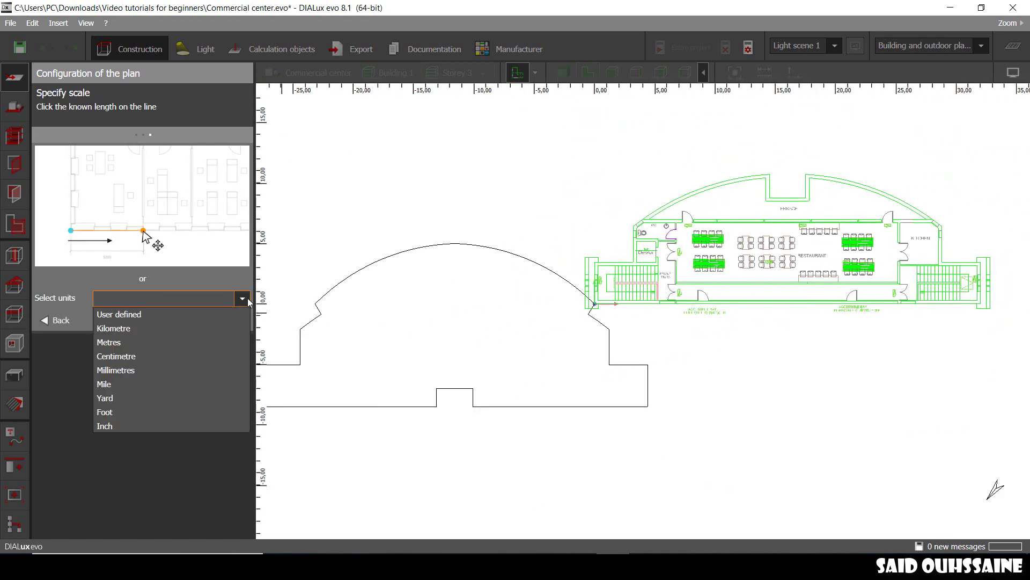
{"action": "left_click", "coordinate": [190, 341]}
- Check the plan's scale along the elevator's lower wall from corner to corner, and finish the plan configuration
{"action": "middle_click_drag", "start_coordinate": [622, 309], "coordinate": [592, 341]}
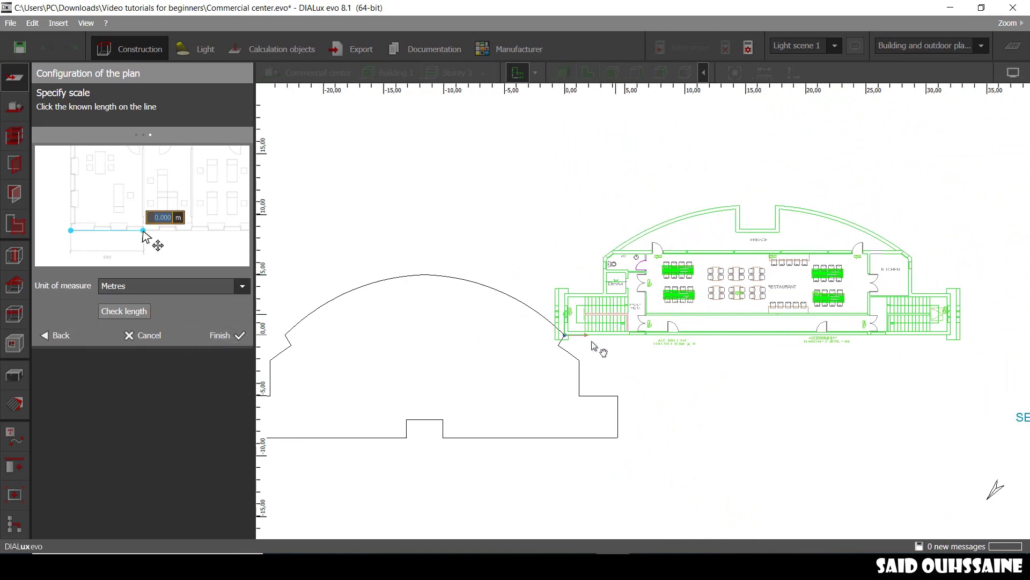
{"action": "scroll", "coordinate": [591, 341], "scroll_direction": "up", "scroll_amount": 10}
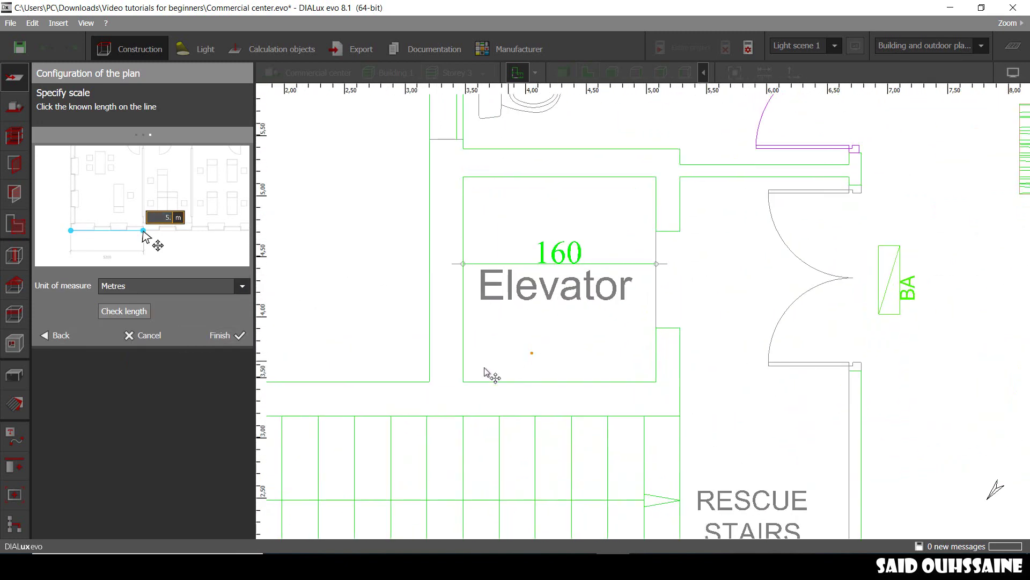
{"action": "left_click", "coordinate": [464, 382]}
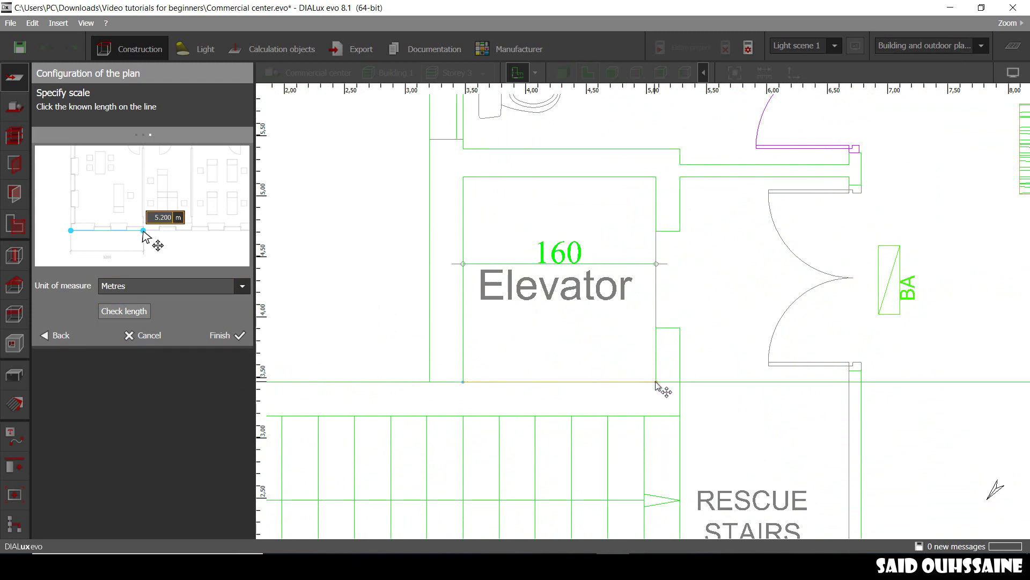
{"action": "left_click", "coordinate": [656, 381]}
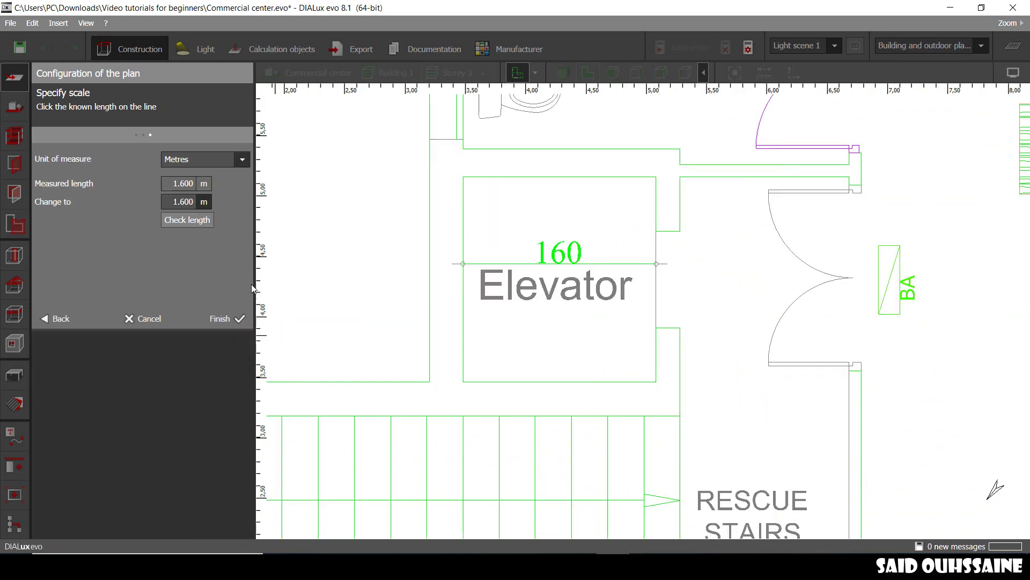
{"action": "left_click", "coordinate": [222, 319]}
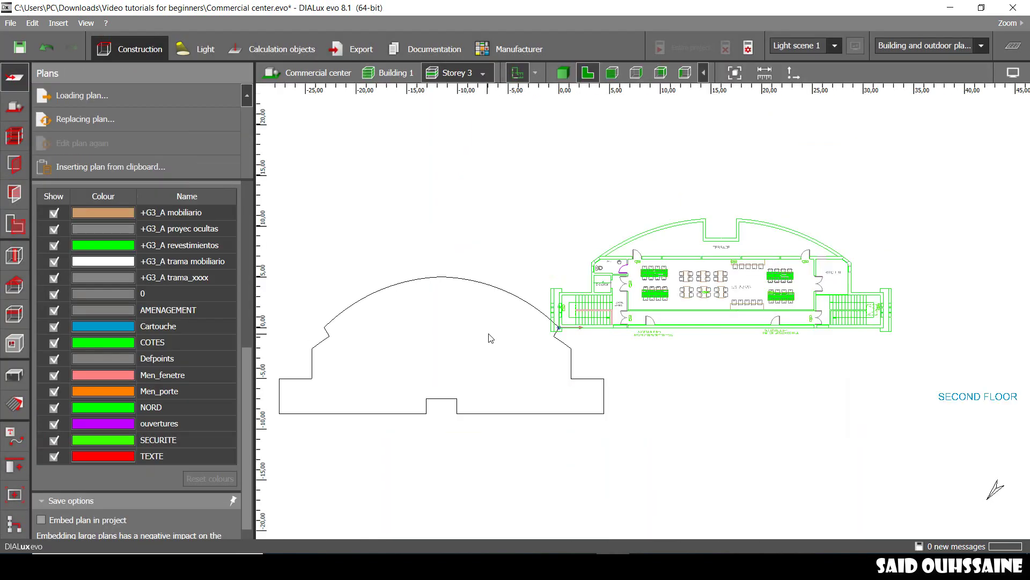
- Move the second-floor plan from its origin corner to the lower-left corner of the building contour
{"action": "scroll", "coordinate": [504, 333], "scroll_direction": "down", "scroll_amount": 2}
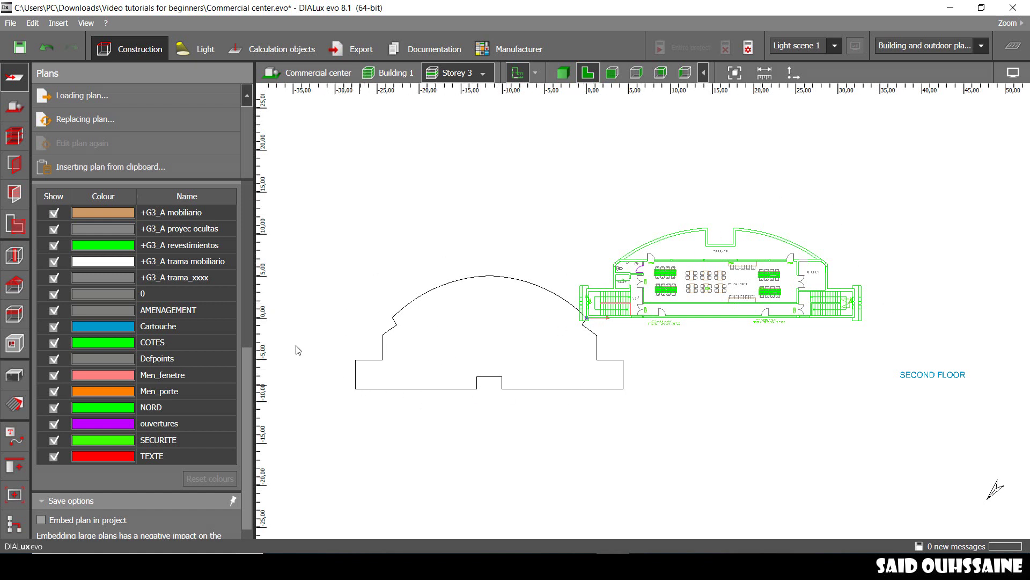
{"action": "scroll", "coordinate": [217, 250], "scroll_direction": "up", "scroll_amount": 5}
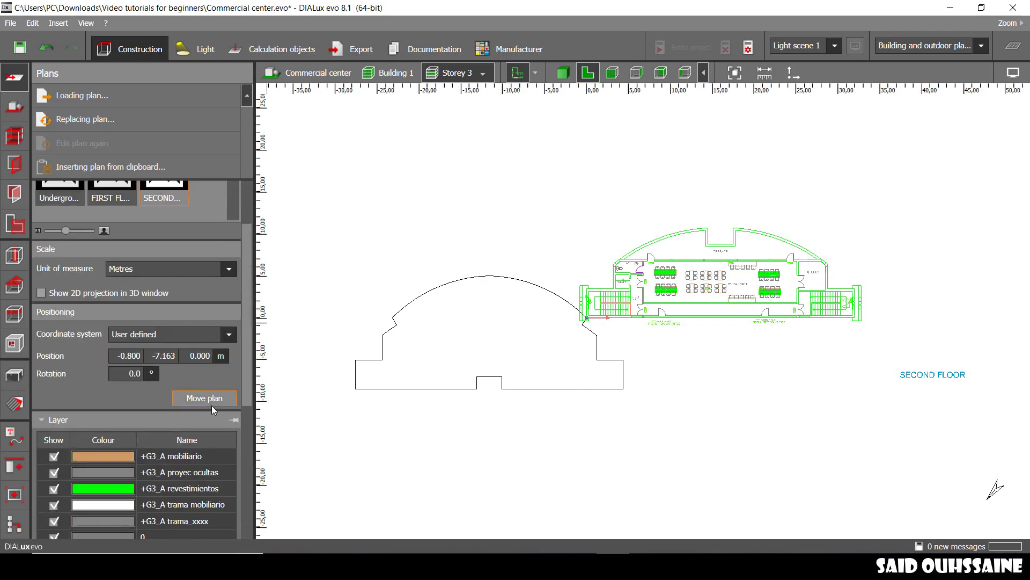
{"action": "scroll", "coordinate": [591, 325], "scroll_direction": "up", "scroll_amount": 10}
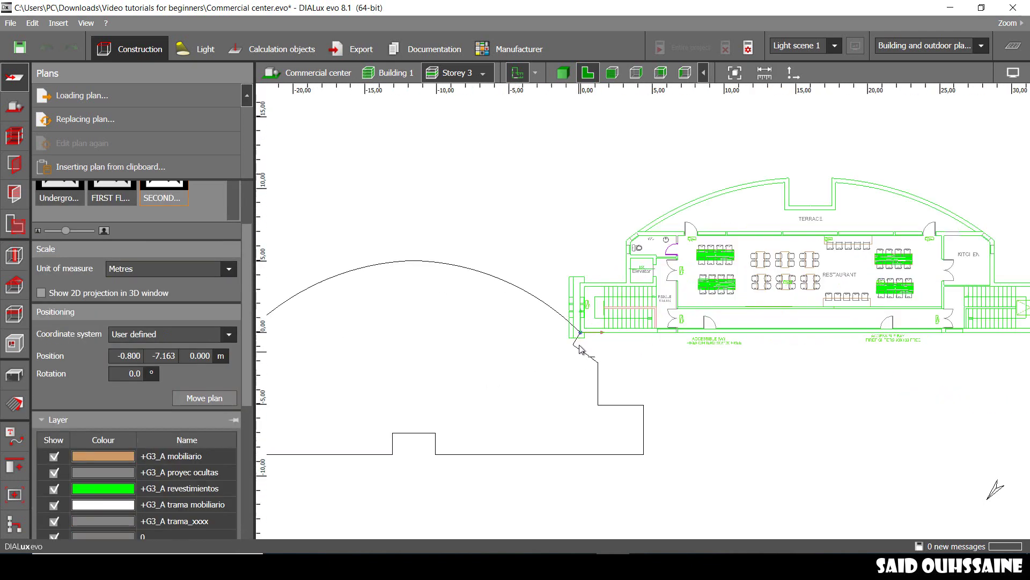
{"action": "scroll", "coordinate": [591, 325], "scroll_direction": "up", "scroll_amount": 3}
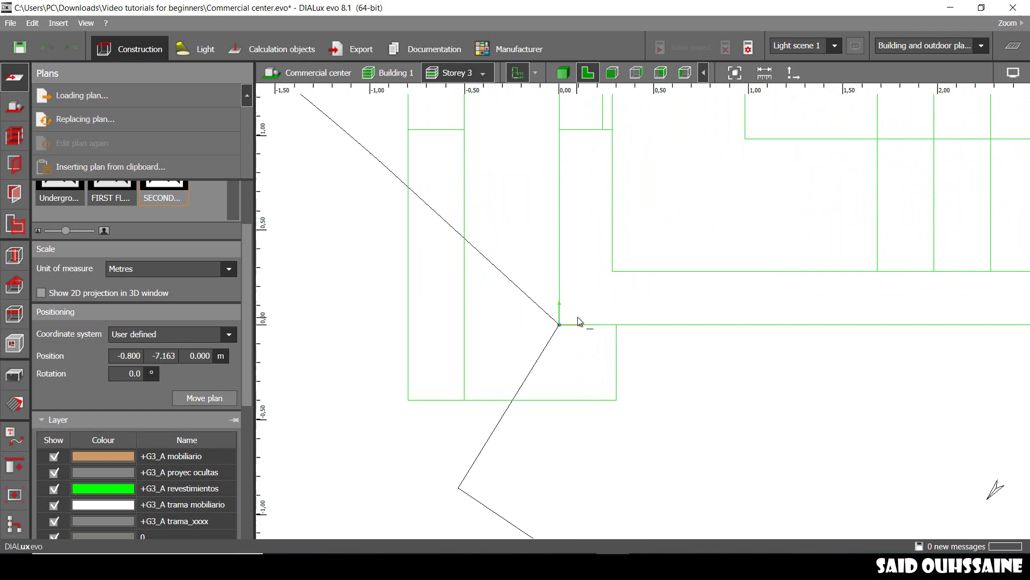
{"action": "left_click", "coordinate": [560, 325]}
{"action": "scroll", "coordinate": [553, 392], "scroll_direction": "down", "scroll_amount": 10}
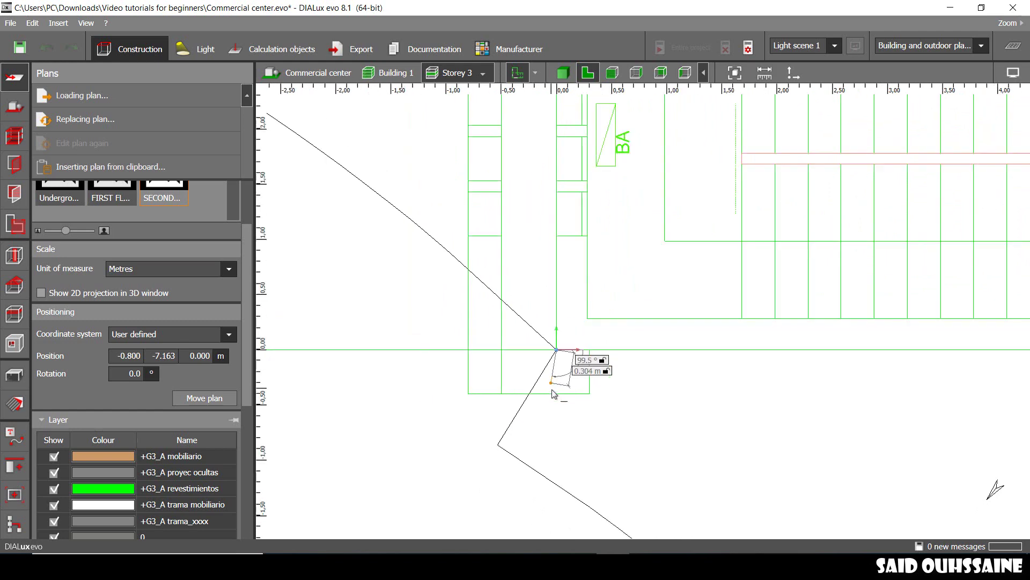
{"action": "middle_click_drag", "start_coordinate": [517, 372], "coordinate": [729, 162]}
{"action": "middle_click_drag", "start_coordinate": [444, 309], "coordinate": [608, 305]}
{"action": "left_click", "coordinate": [399, 306]}
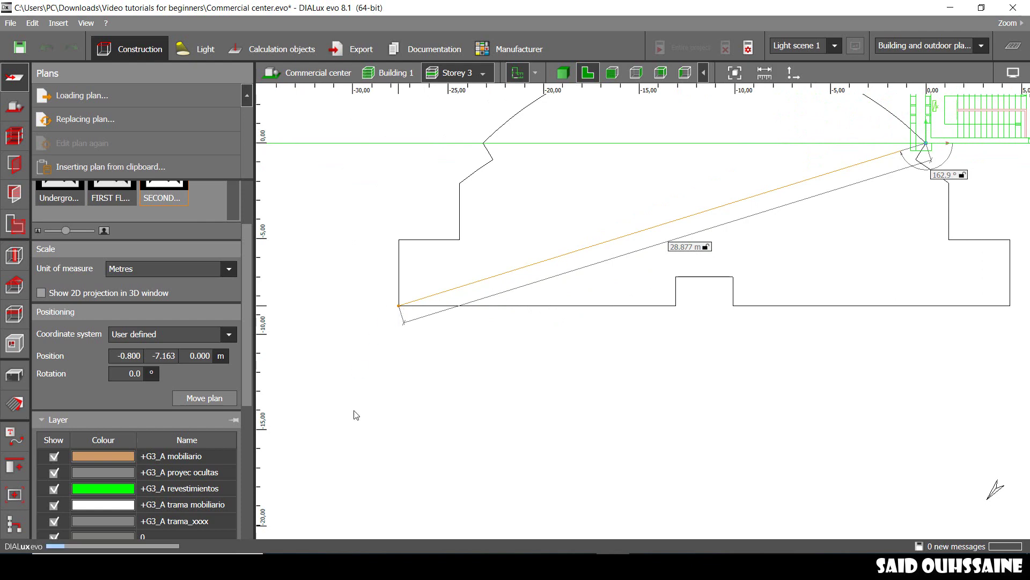
- Change the colour of the plan's COTES layer to red
{"action": "middle_click_drag", "start_coordinate": [470, 349], "coordinate": [413, 422]}
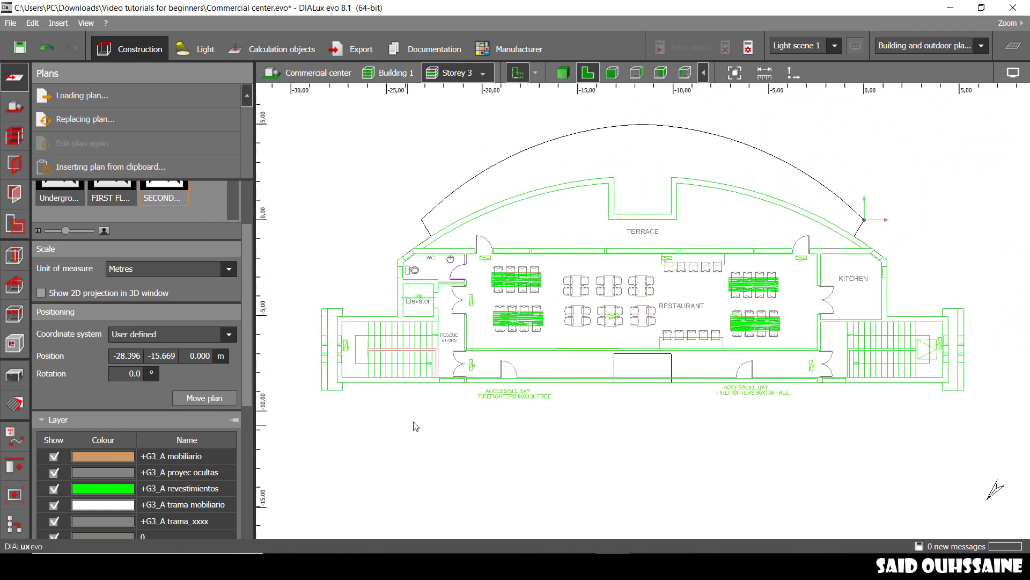
{"action": "scroll", "coordinate": [416, 423], "scroll_direction": "down", "scroll_amount": 2}
{"action": "middle_click_drag", "start_coordinate": [528, 426], "coordinate": [525, 370]}
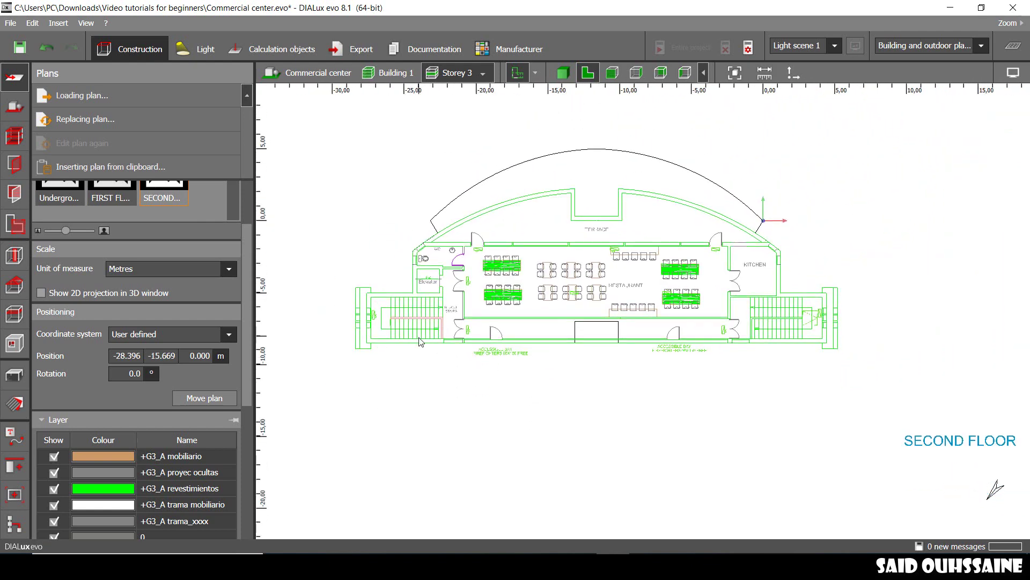
{"action": "scroll", "coordinate": [241, 451], "scroll_direction": "down", "scroll_amount": 5}
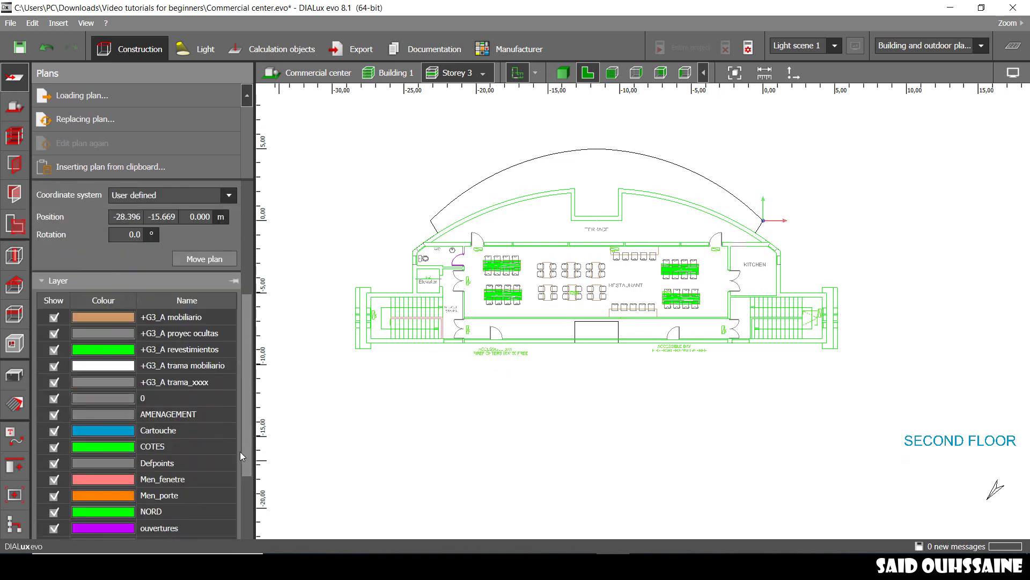
{"action": "left_click", "coordinate": [121, 413]}
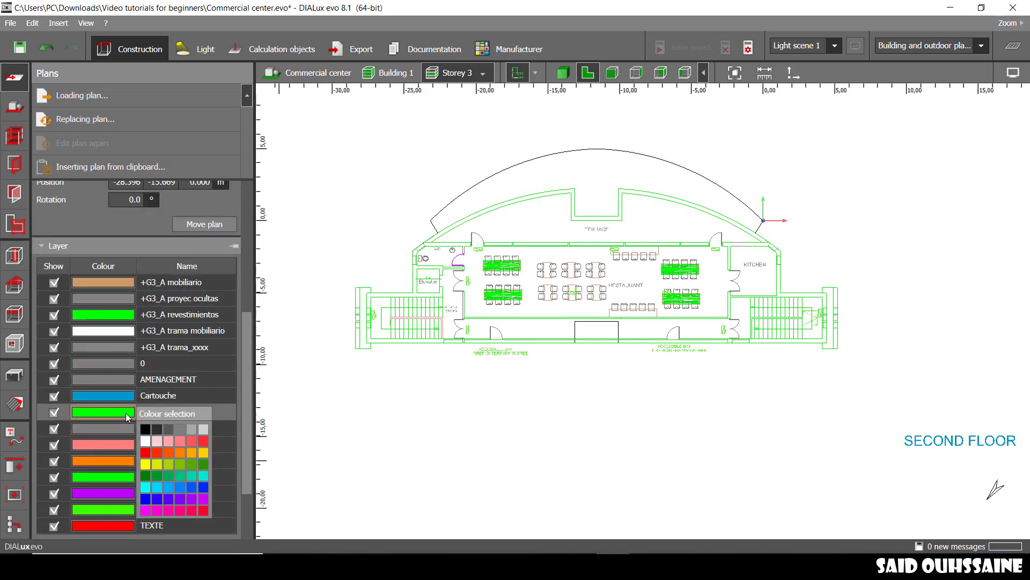
{"action": "left_click", "coordinate": [157, 452]}
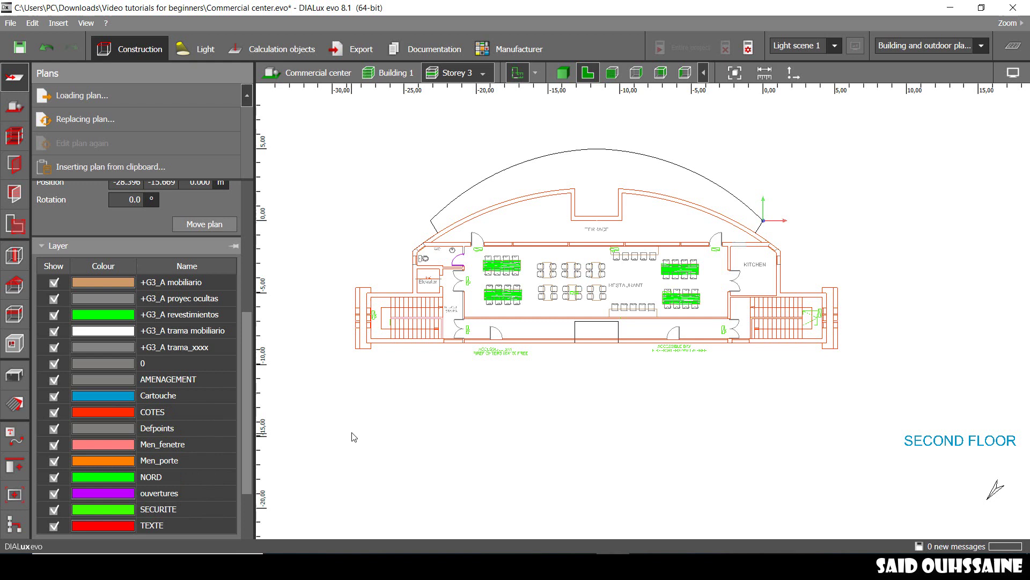
- Examine how the imported second-floor plan sits on the storey slab in 3D, and return to the floor plan view
{"action": "middle_click_drag", "start_coordinate": [317, 270], "coordinate": [376, 285]}
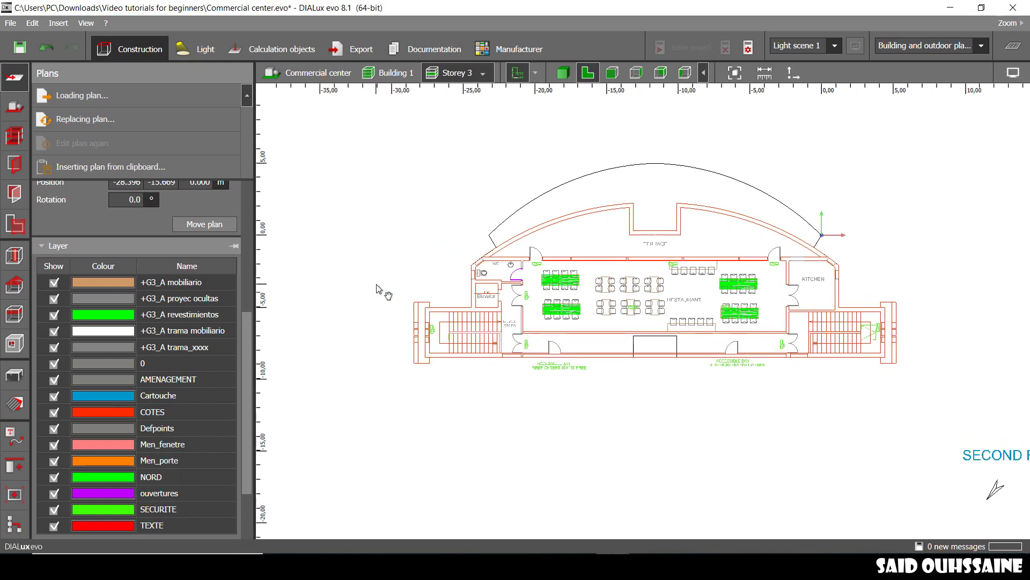
{"action": "left_click", "coordinate": [18, 138]}
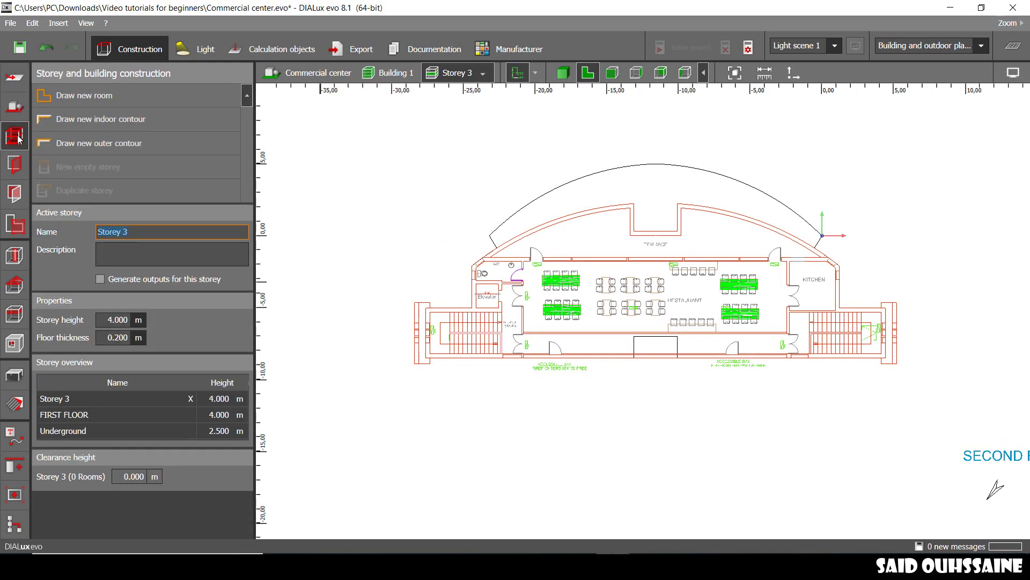
{"action": "right_click_drag", "start_coordinate": [277, 282], "coordinate": [277, 287]}
{"action": "scroll", "coordinate": [277, 286], "scroll_direction": "down", "scroll_amount": 2}
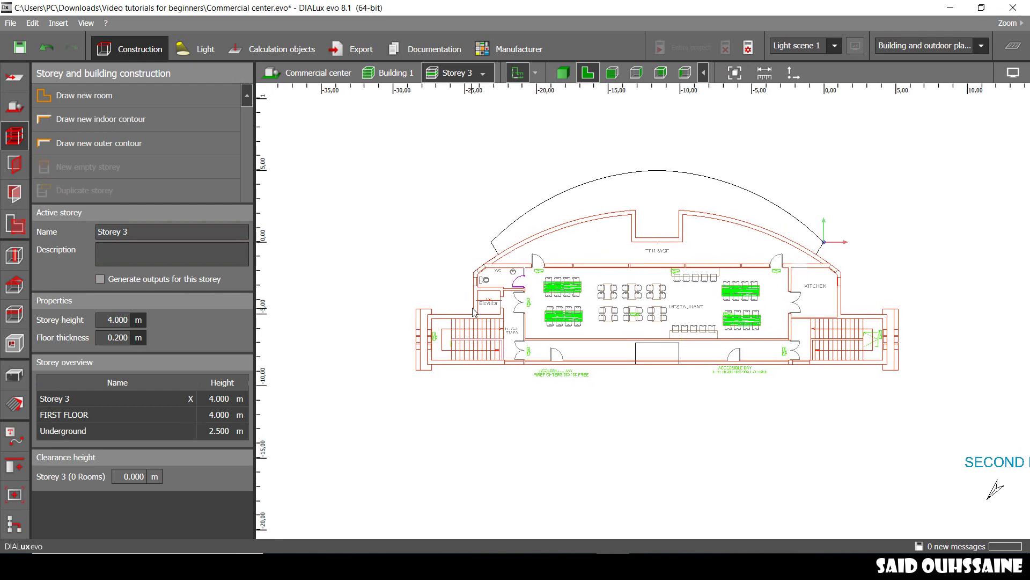
{"action": "left_click", "coordinate": [562, 74]}
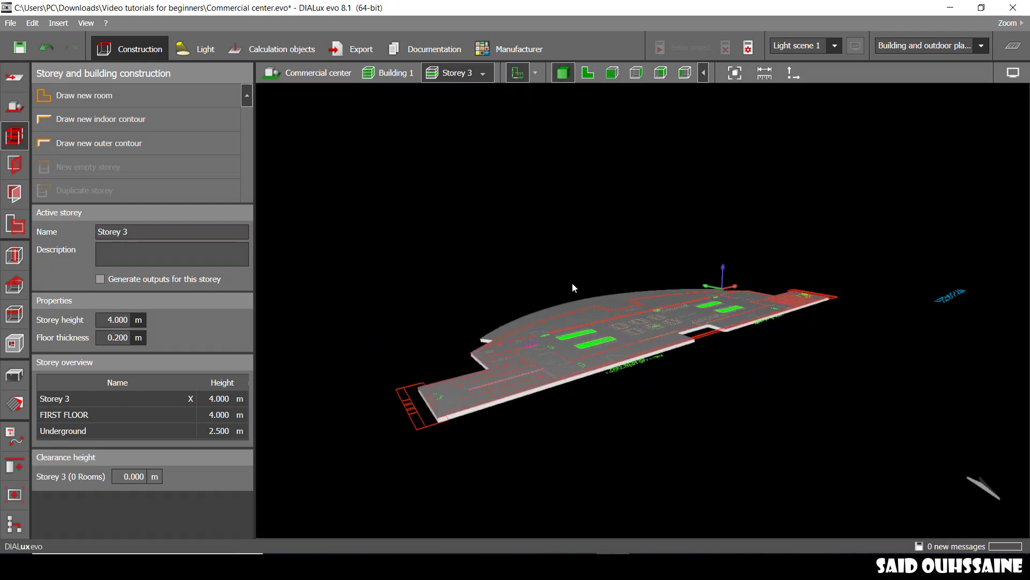
{"action": "left_click_drag", "start_coordinate": [572, 282], "coordinate": [645, 337]}
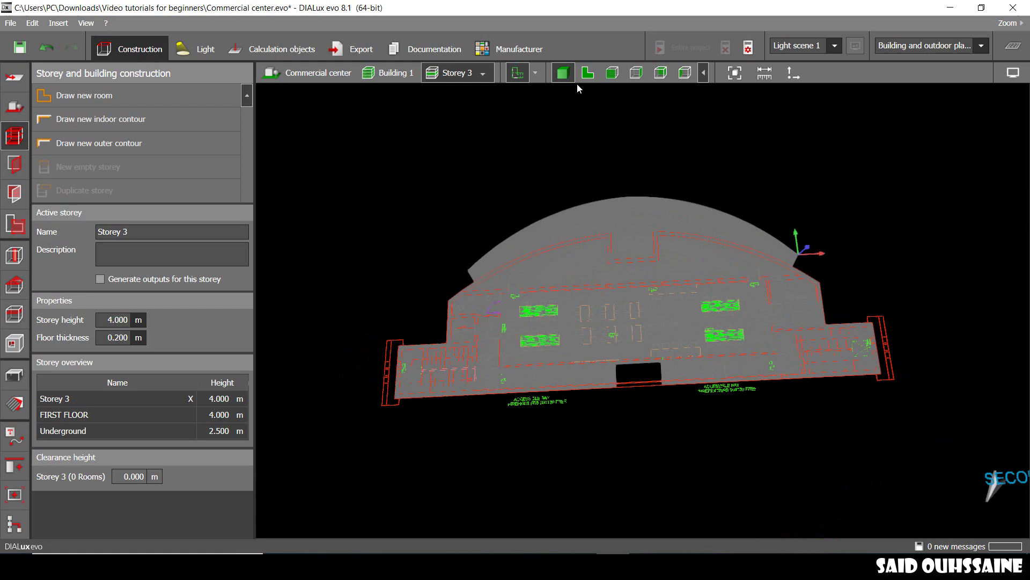
{"action": "left_click", "coordinate": [598, 71]}
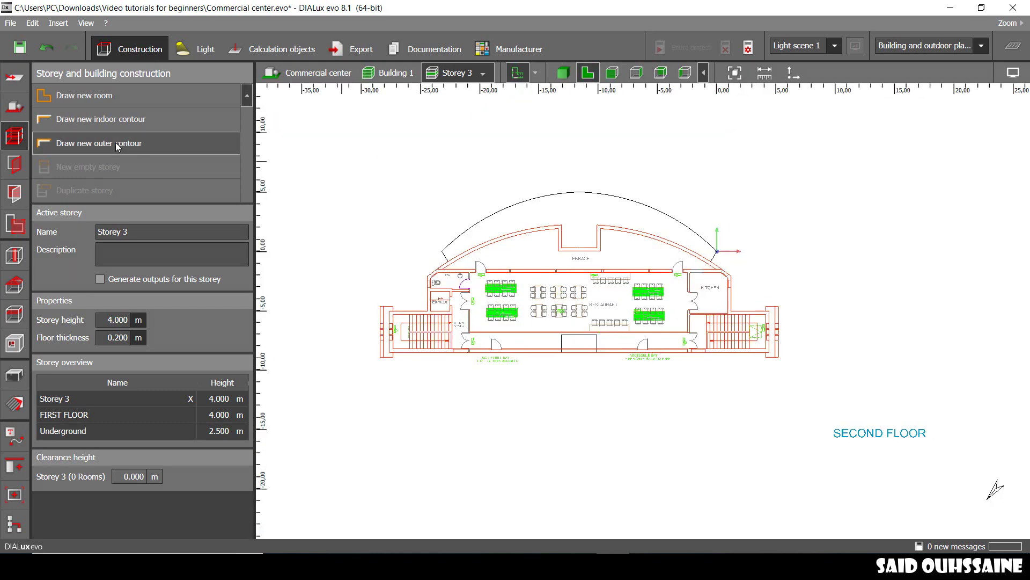
- Rename the active storey, Storey 3, as SECOND FLOOR and check its entry in the storey list
{"action": "left_click", "coordinate": [141, 235]}
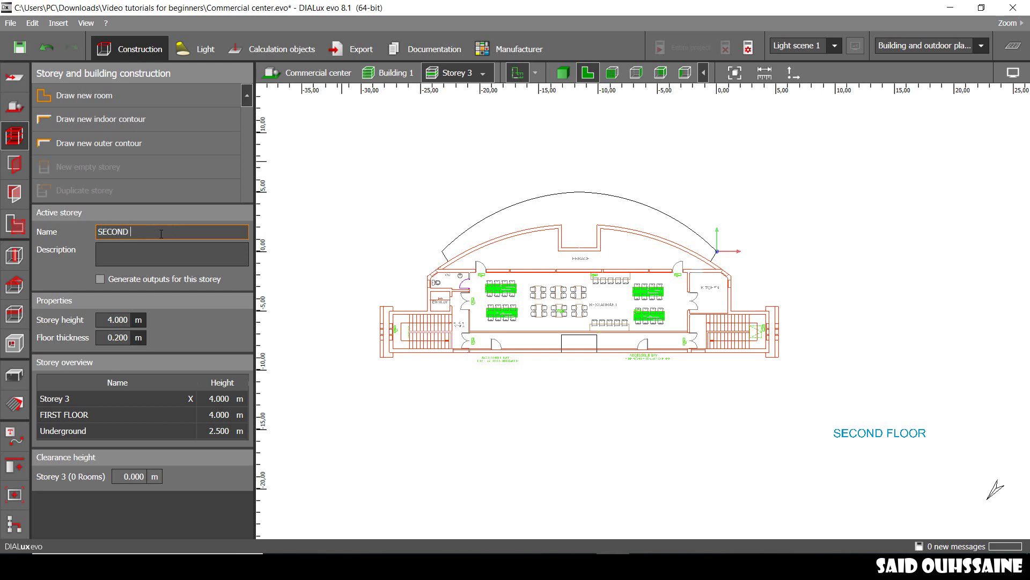
{"action": "type", "text": "SECOND FLOOR"}
{"action": "key", "text": "Return"}
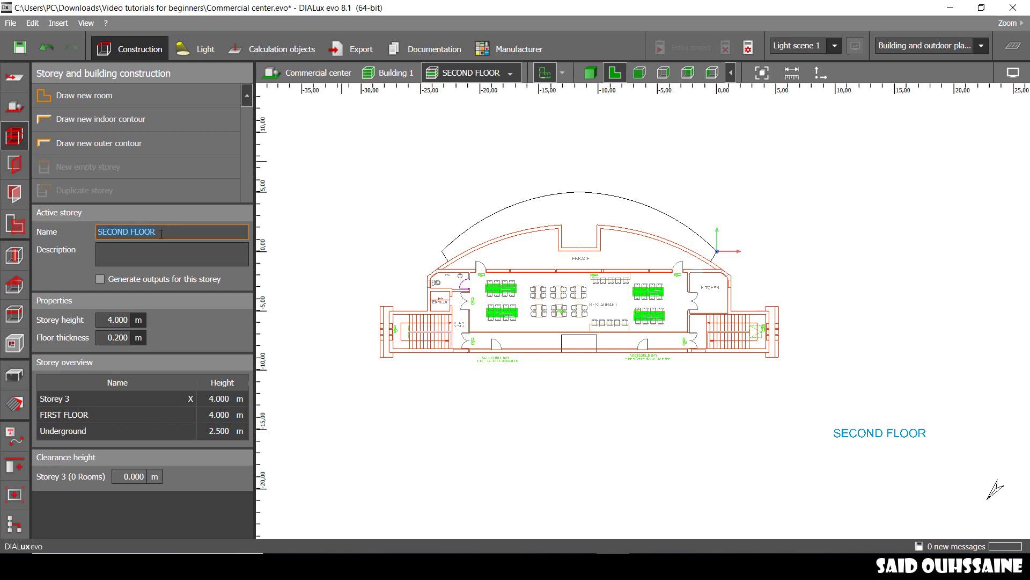
{"action": "left_click", "coordinate": [511, 74]}
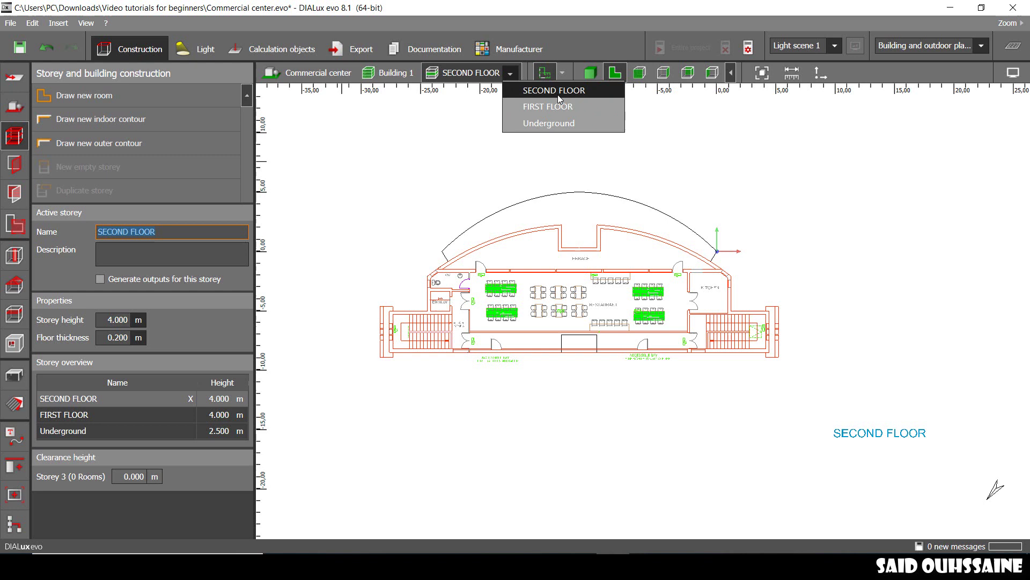
{"action": "left_click", "coordinate": [413, 165]}
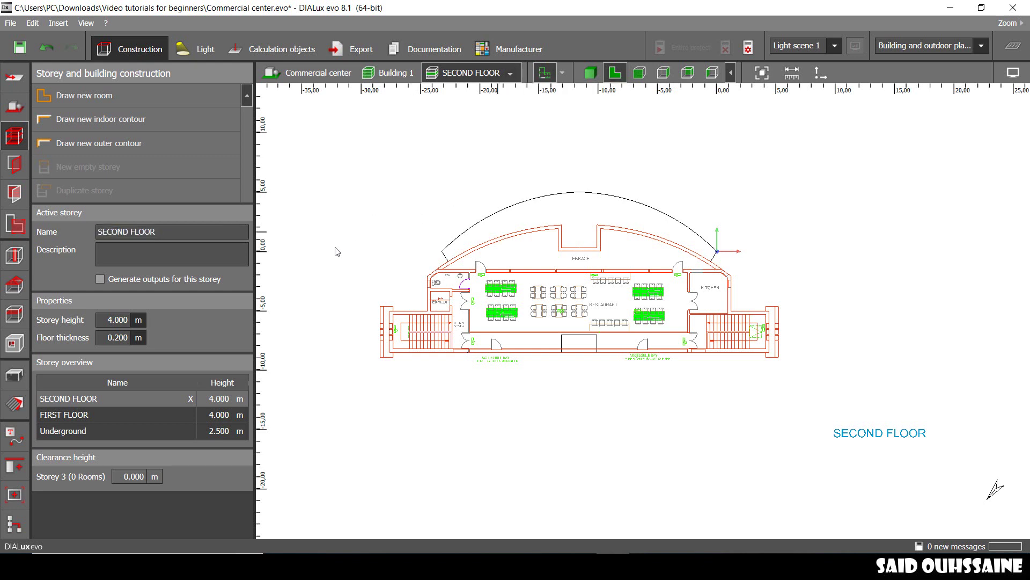
- Start the second floor's outer contour at about X 5.2 m, Y -8.9 m, tracing the right stairwell block and the kitchen's angled corner
{"action": "middle_click_drag", "start_coordinate": [380, 263], "coordinate": [451, 249]}
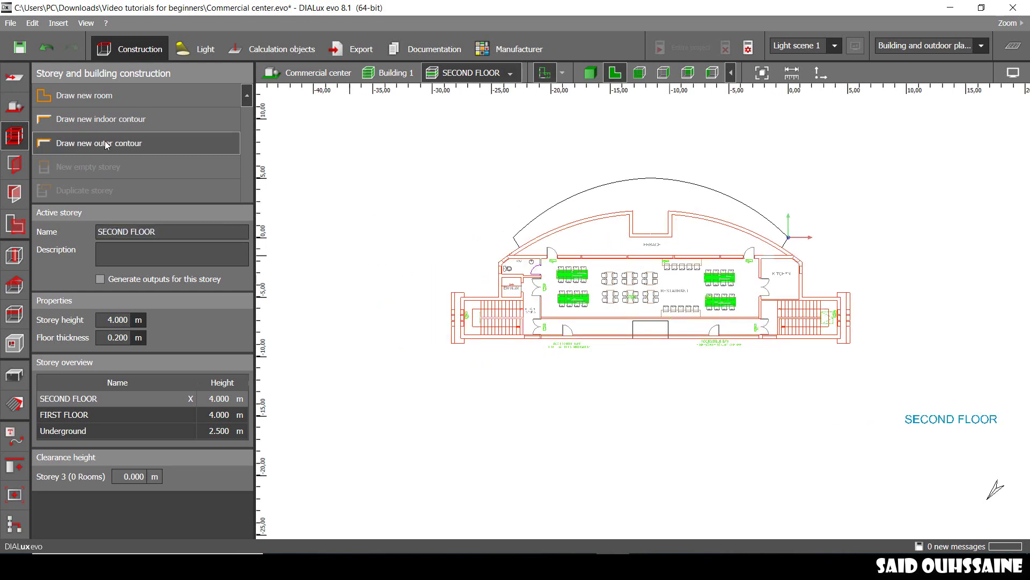
{"action": "left_click", "coordinate": [107, 144]}
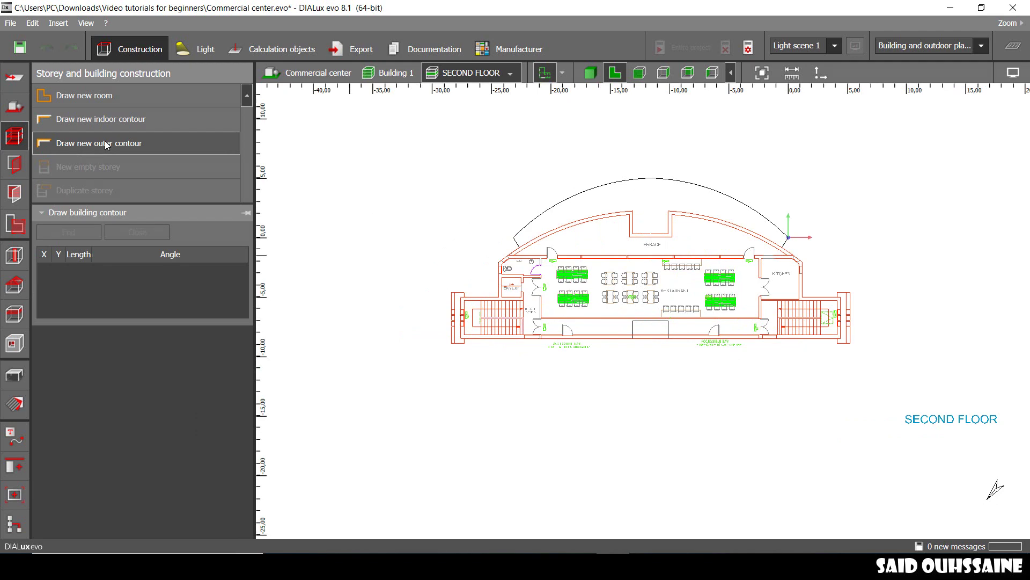
{"action": "middle_click_drag", "start_coordinate": [680, 284], "coordinate": [611, 288]}
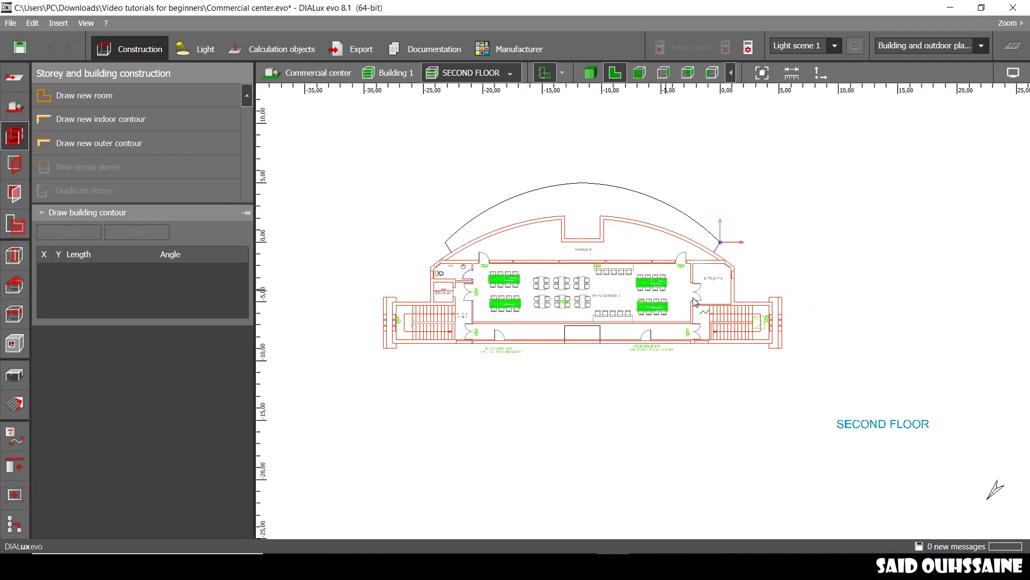
{"action": "scroll", "coordinate": [773, 323], "scroll_direction": "up", "scroll_amount": 8}
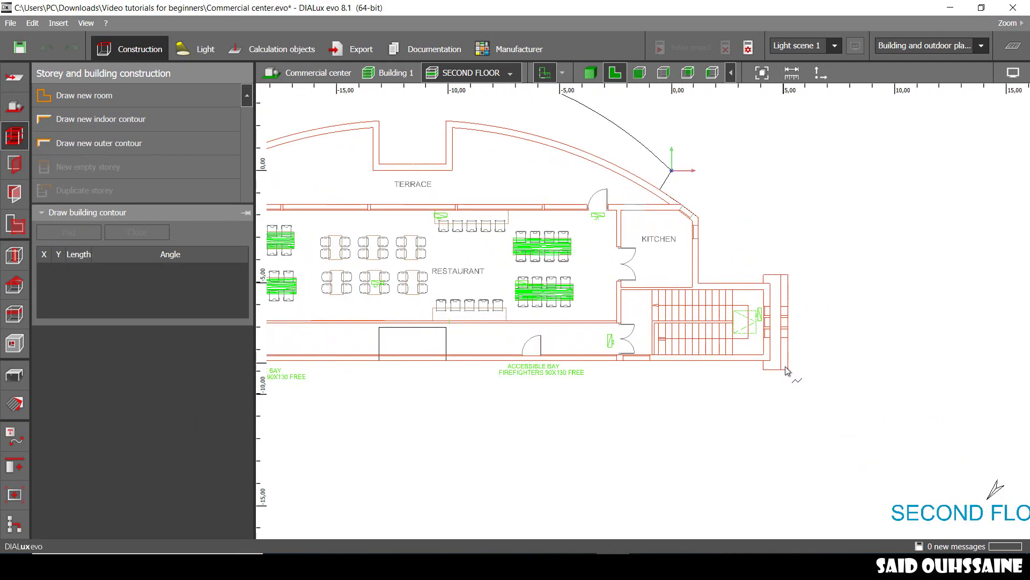
{"action": "left_click", "coordinate": [797, 363]}
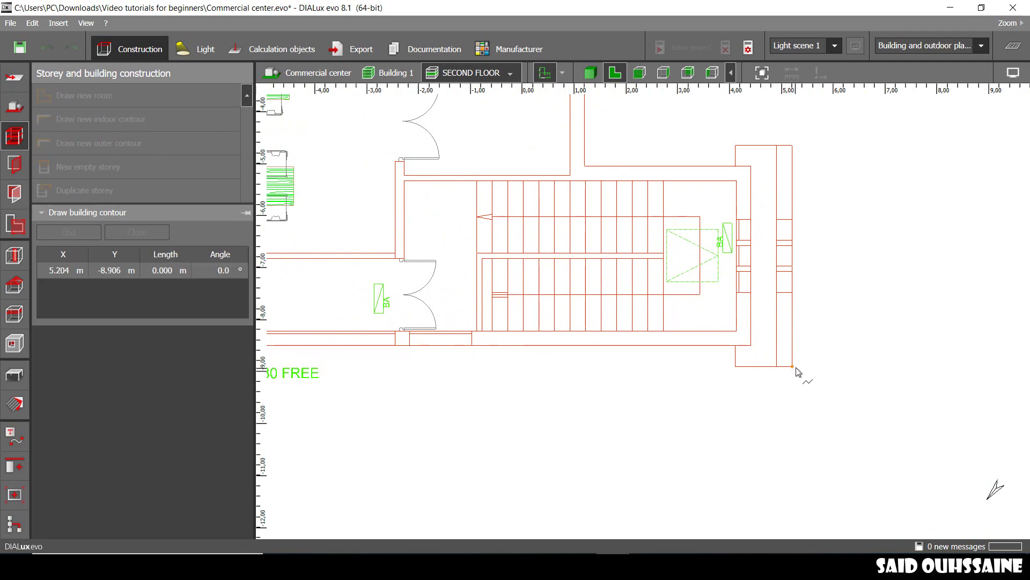
{"action": "left_click", "coordinate": [793, 367]}
{"action": "left_click", "coordinate": [793, 146]}
{"action": "scroll", "coordinate": [794, 148], "scroll_direction": "up", "scroll_amount": 2}
{"action": "left_click", "coordinate": [732, 222]}
{"action": "left_click", "coordinate": [732, 253]}
{"action": "left_click", "coordinate": [501, 252]}
{"action": "left_click", "coordinate": [553, 281]}
{"action": "left_click", "coordinate": [484, 229]}
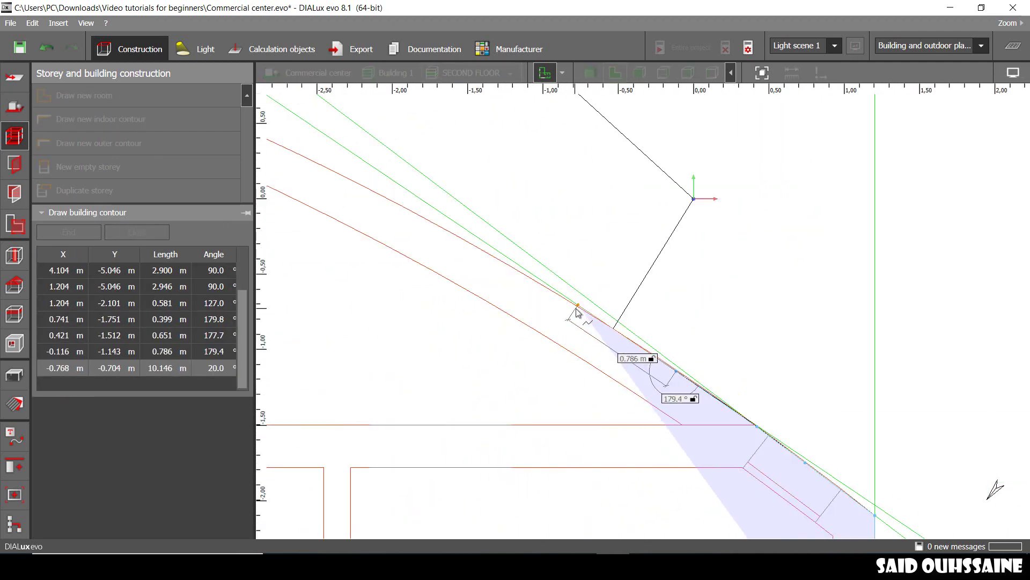
- Continue the outer contour with short segments along the right half of the curved terrace wall up to the central recess
{"action": "left_click", "coordinate": [578, 305]}
{"action": "left_click", "coordinate": [510, 265]}
{"action": "left_click", "coordinate": [454, 234]}
{"action": "left_click", "coordinate": [509, 291]}
{"action": "left_click", "coordinate": [456, 267]}
{"action": "left_click", "coordinate": [387, 235]}
{"action": "left_click", "coordinate": [610, 279]}
{"action": "left_click", "coordinate": [543, 252]}
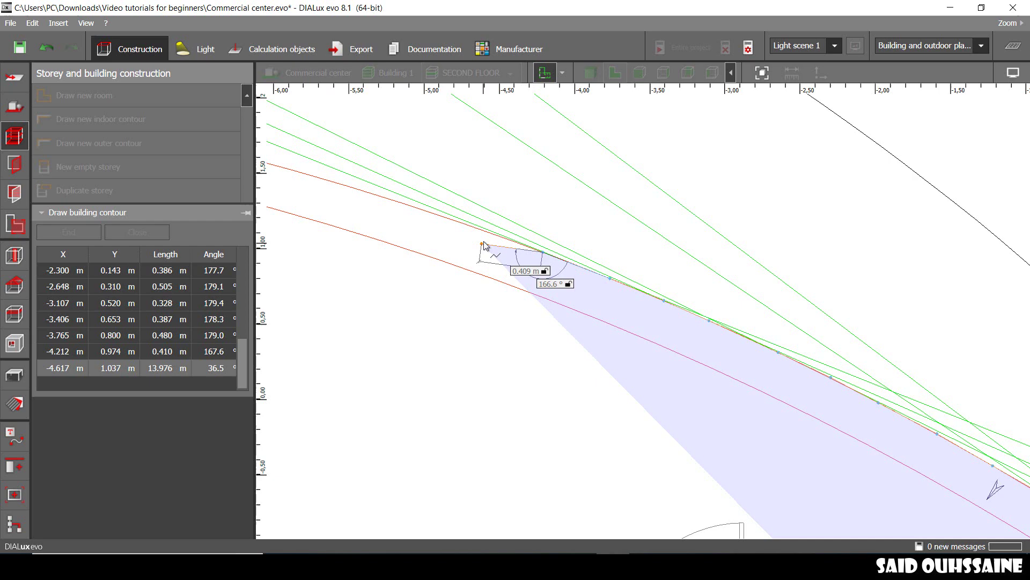
{"action": "left_click", "coordinate": [478, 229]}
{"action": "left_click", "coordinate": [425, 210]}
{"action": "left_click", "coordinate": [371, 192]}
{"action": "left_click", "coordinate": [302, 172]}
{"action": "middle_click_drag", "start_coordinate": [298, 173], "coordinate": [627, 229]}
{"action": "left_click", "coordinate": [582, 216]}
{"action": "left_click", "coordinate": [507, 197]}
{"action": "left_click", "coordinate": [393, 172]}
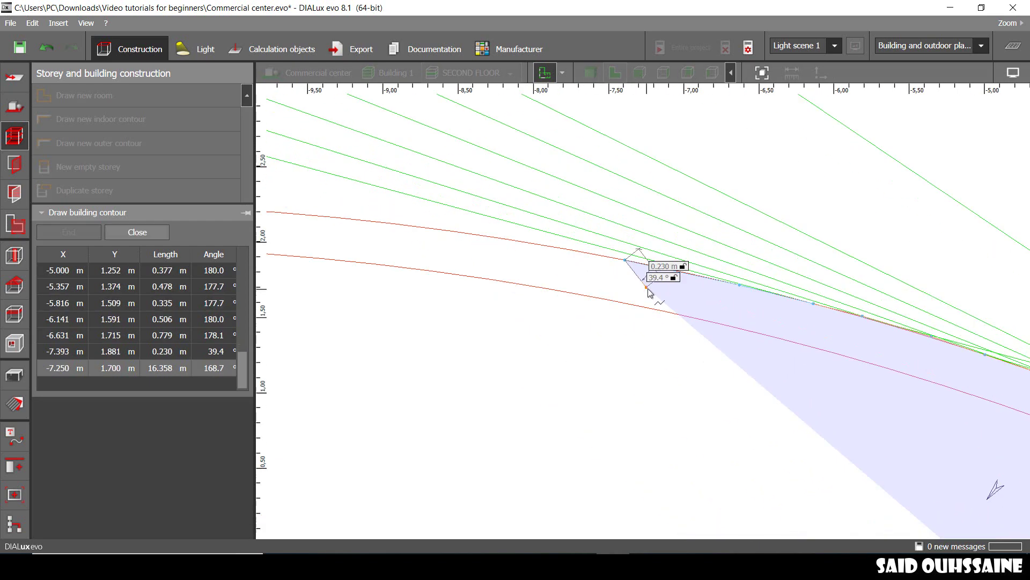
{"action": "left_click", "coordinate": [359, 221]}
{"action": "left_click", "coordinate": [276, 213]}
{"action": "middle_click_drag", "start_coordinate": [276, 213], "coordinate": [561, 217]}
{"action": "left_click", "coordinate": [503, 212]}
- Trace the outer contour around the central terrace recess and along the left half of the curved wall
{"action": "left_click", "coordinate": [503, 502]}
{"action": "scroll", "coordinate": [502, 501], "scroll_direction": "down", "scroll_amount": 3}
{"action": "middle_click_drag", "start_coordinate": [503, 502], "coordinate": [764, 347]}
{"action": "left_click", "coordinate": [506, 346]}
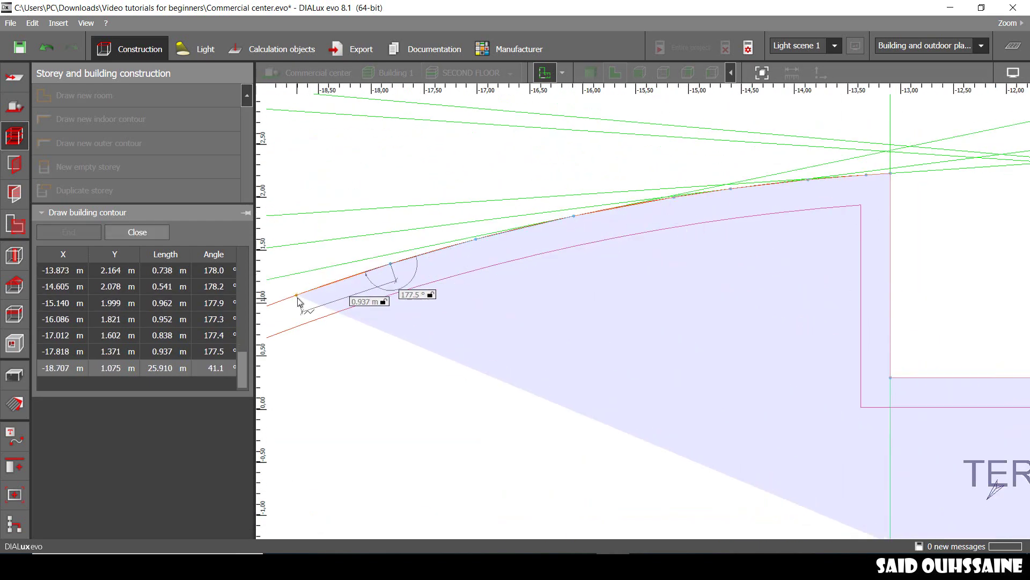
{"action": "left_click", "coordinate": [297, 296]}
{"action": "middle_click_drag", "start_coordinate": [297, 296], "coordinate": [698, 140]}
{"action": "left_click", "coordinate": [612, 175]}
{"action": "left_click", "coordinate": [520, 214]}
{"action": "left_click", "coordinate": [473, 232]}
{"action": "left_click", "coordinate": [391, 278]}
{"action": "left_click", "coordinate": [307, 325]}
{"action": "middle_click_drag", "start_coordinate": [308, 326], "coordinate": [564, 176]}
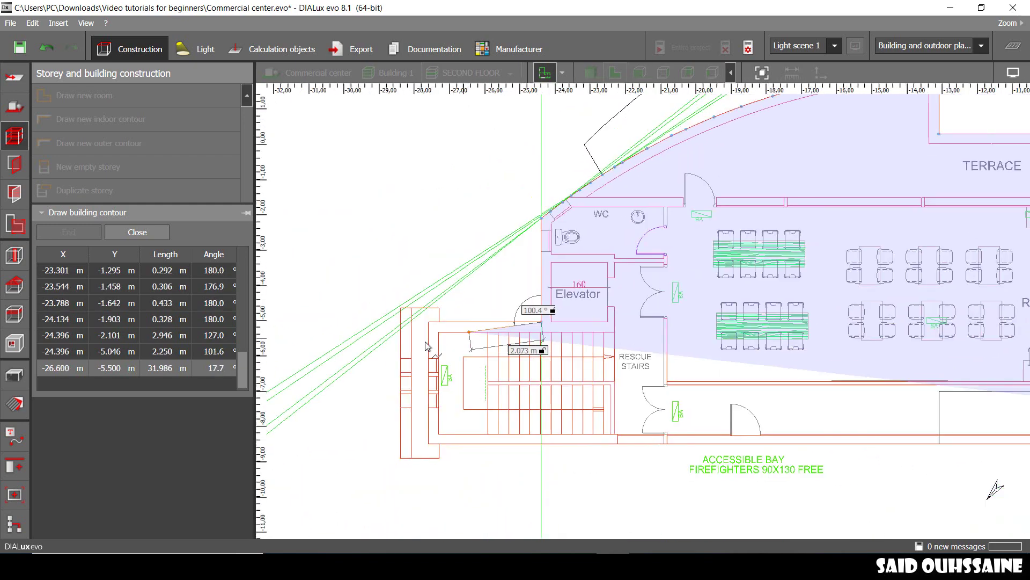
- Trace the outer contour around the left stairwell block and along the lower facade, and close the polygon
{"action": "scroll", "coordinate": [427, 343], "scroll_direction": "up", "scroll_amount": 6}
{"action": "left_click", "coordinate": [443, 306]}
{"action": "left_click", "coordinate": [444, 280]}
{"action": "left_click", "coordinate": [373, 280]}
{"action": "left_click", "coordinate": [391, 441]}
{"action": "left_click", "coordinate": [445, 441]}
{"action": "left_click", "coordinate": [445, 421]}
{"action": "scroll", "coordinate": [445, 421], "scroll_direction": "down", "scroll_amount": 8}
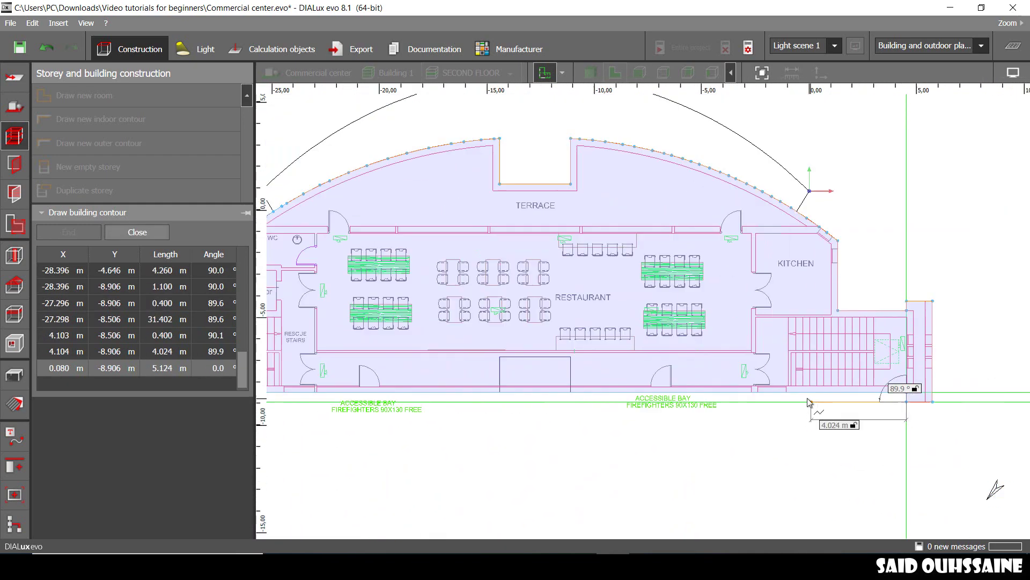
{"action": "scroll", "coordinate": [809, 403], "scroll_direction": "down", "scroll_amount": 2}
{"action": "right_click", "coordinate": [758, 348]}
{"action": "left_click", "coordinate": [822, 356]}
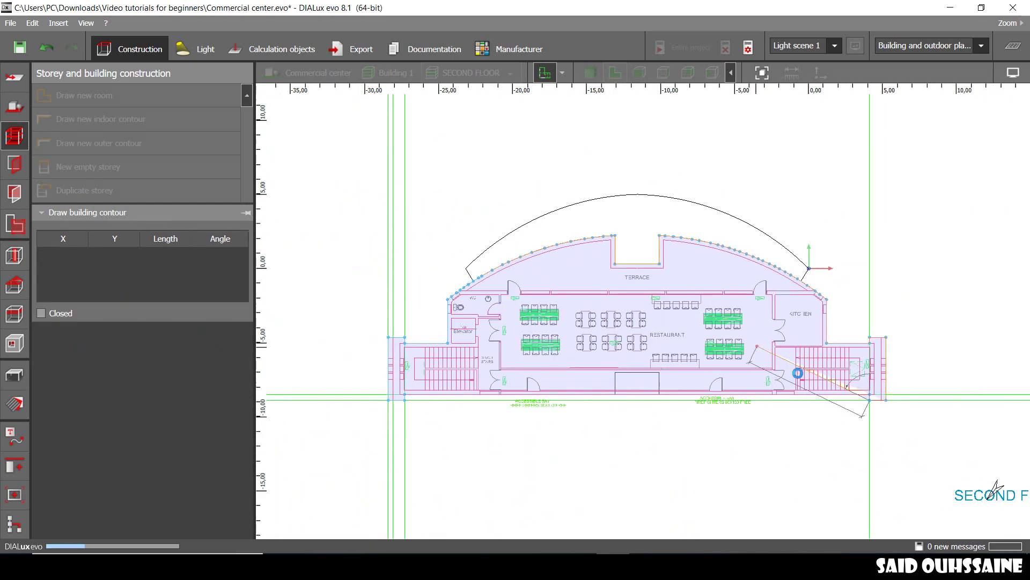
- Examine the new second-floor volume in 3D from several sides, on its own storey and within the whole site
{"action": "left_click", "coordinate": [378, 244]}
{"action": "left_click", "coordinate": [590, 73]}
{"action": "left_click_drag", "start_coordinate": [599, 222], "coordinate": [604, 265]}
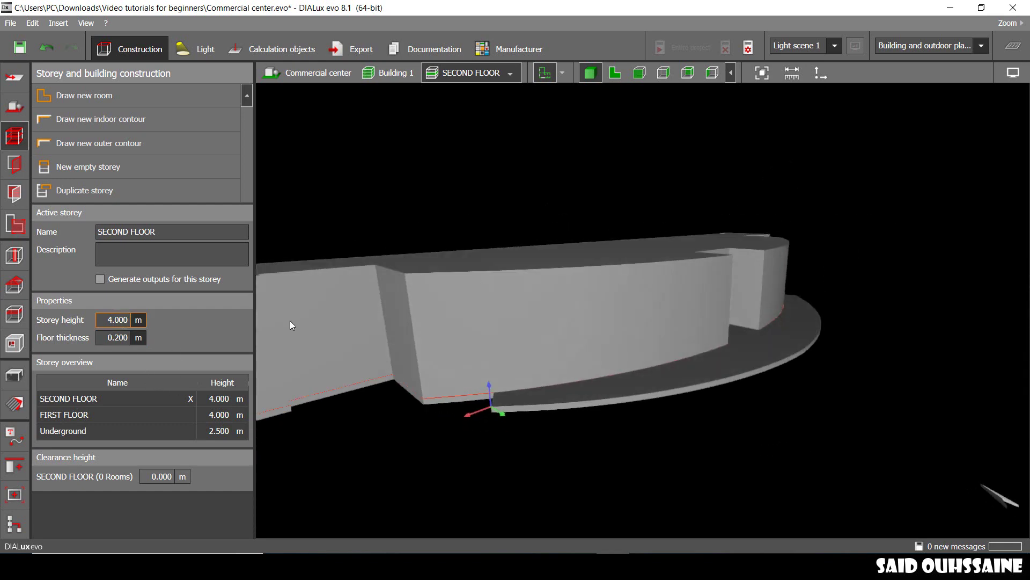
{"action": "left_click_drag", "start_coordinate": [290, 322], "coordinate": [591, 300]}
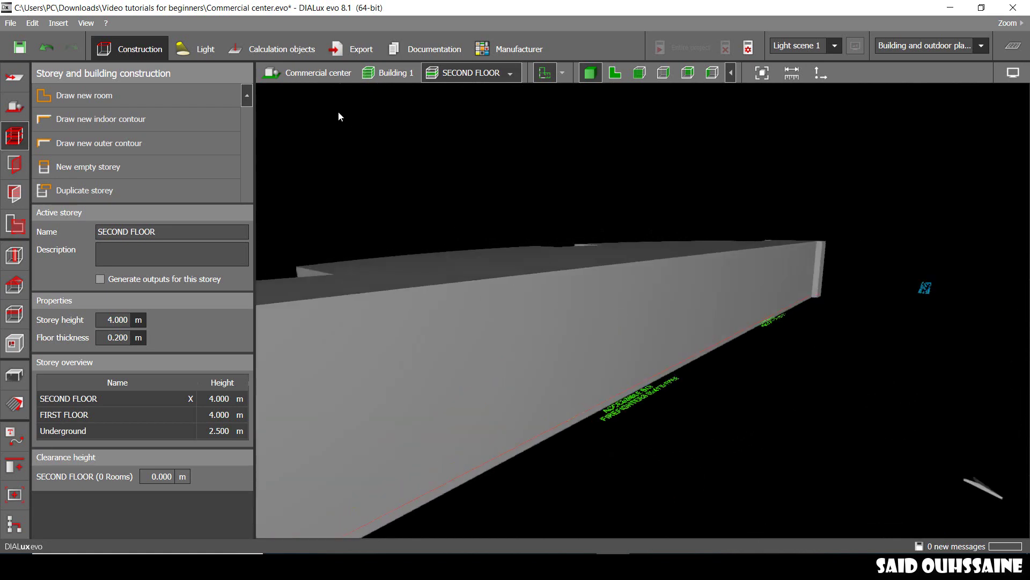
{"action": "left_click", "coordinate": [297, 75]}
{"action": "left_click_drag", "start_coordinate": [556, 263], "coordinate": [604, 308]}
{"action": "left_click", "coordinate": [485, 74]}
{"action": "scroll", "coordinate": [489, 268], "scroll_direction": "down", "scroll_amount": 5}
{"action": "left_click_drag", "start_coordinate": [502, 356], "coordinate": [580, 440]}
- Draw a new room along the kitchen's inner wall lines, including its angled upper-right corner, and close the polygon
{"action": "left_click", "coordinate": [622, 71]}
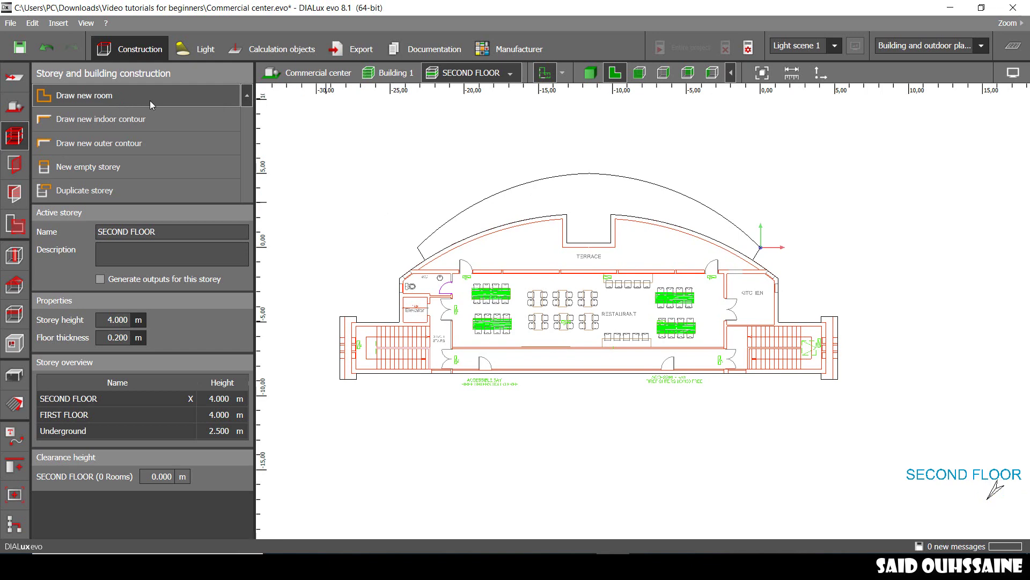
{"action": "scroll", "coordinate": [734, 297], "scroll_direction": "up", "scroll_amount": 2}
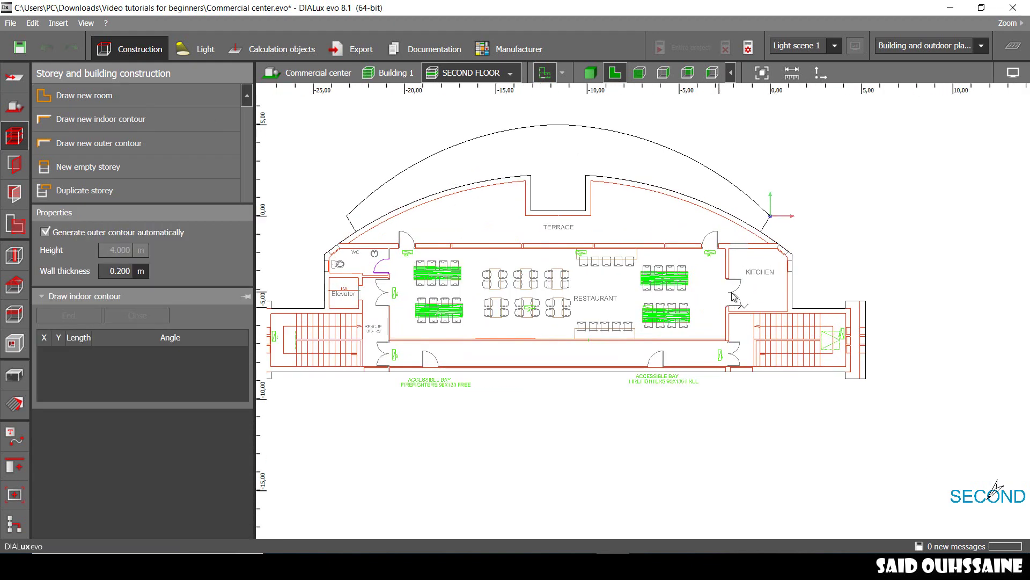
{"action": "scroll", "coordinate": [776, 311], "scroll_direction": "up", "scroll_amount": 5}
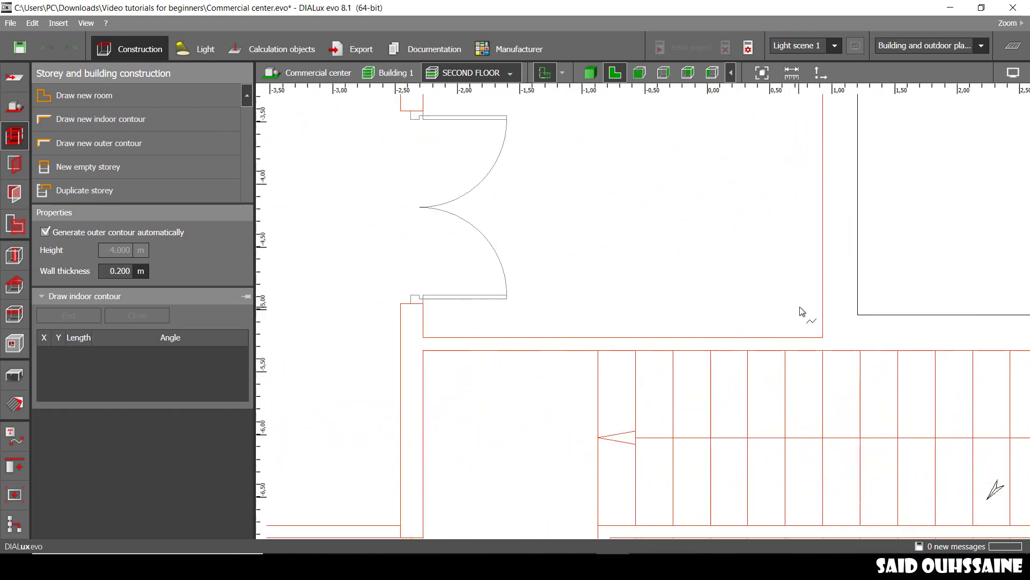
{"action": "scroll", "coordinate": [827, 309], "scroll_direction": "down", "scroll_amount": 4}
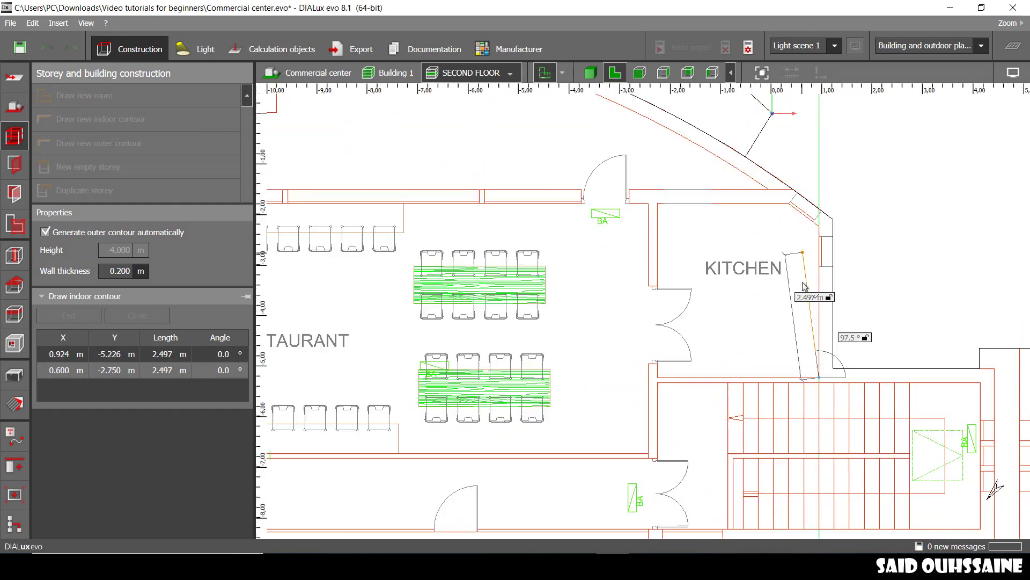
{"action": "scroll", "coordinate": [821, 215], "scroll_direction": "up", "scroll_amount": 6}
{"action": "left_click", "coordinate": [821, 253]}
{"action": "left_click", "coordinate": [706, 167]}
{"action": "left_click", "coordinate": [566, 128]}
{"action": "scroll", "coordinate": [585, 384], "scroll_direction": "down", "scroll_amount": 4}
{"action": "left_click", "coordinate": [558, 384]}
{"action": "right_click", "coordinate": [683, 263]}
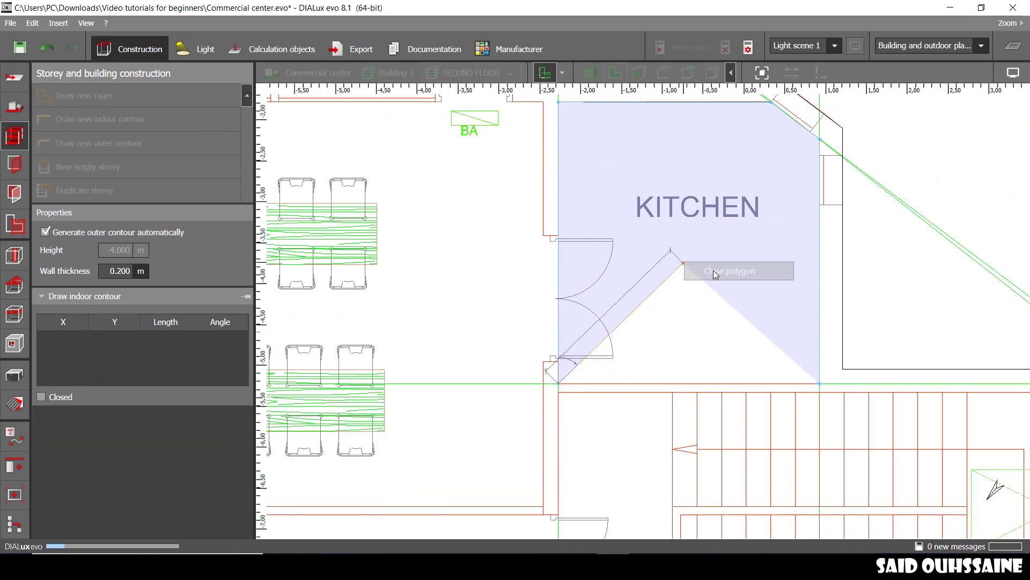
{"action": "key", "text": "Escape"}
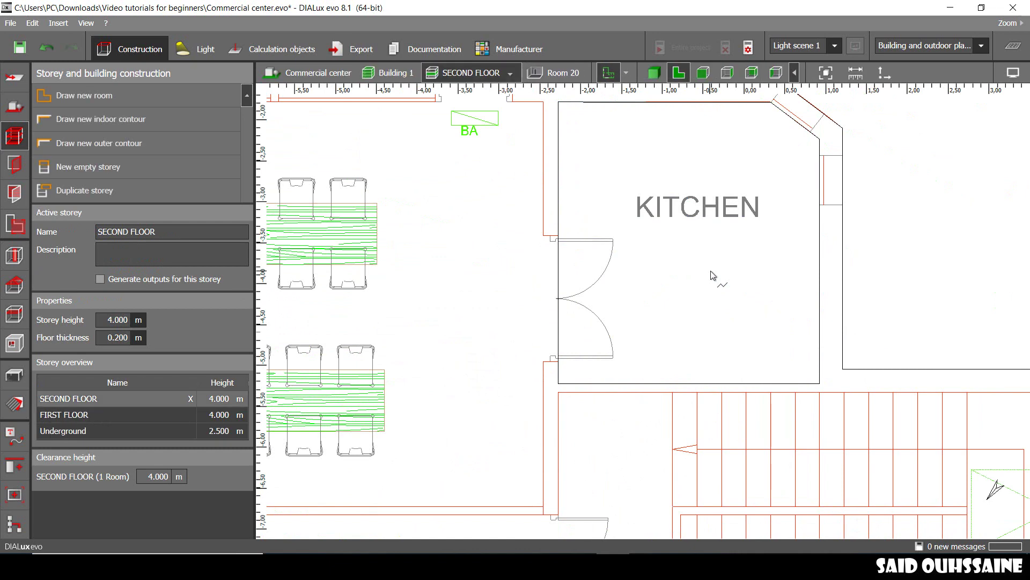
- Check the kitchen room's contour against the plan lines at the angled upper-right corner
{"action": "middle_click_drag", "start_coordinate": [769, 153], "coordinate": [751, 307]}
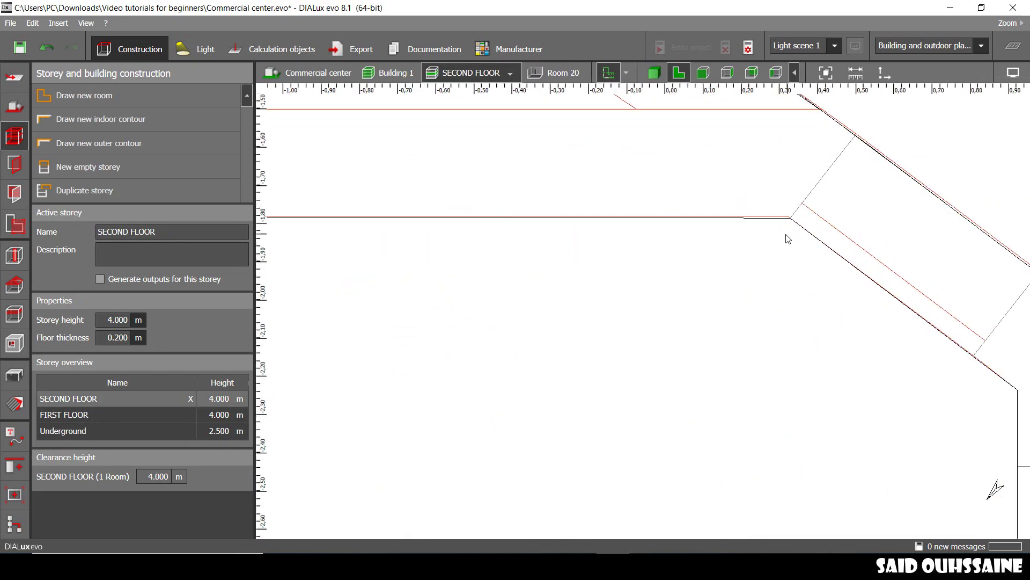
{"action": "left_click_drag", "start_coordinate": [720, 181], "coordinate": [718, 176]}
{"action": "middle_click_drag", "start_coordinate": [809, 219], "coordinate": [811, 306]}
{"action": "scroll", "coordinate": [811, 305], "scroll_direction": "up", "scroll_amount": 1}
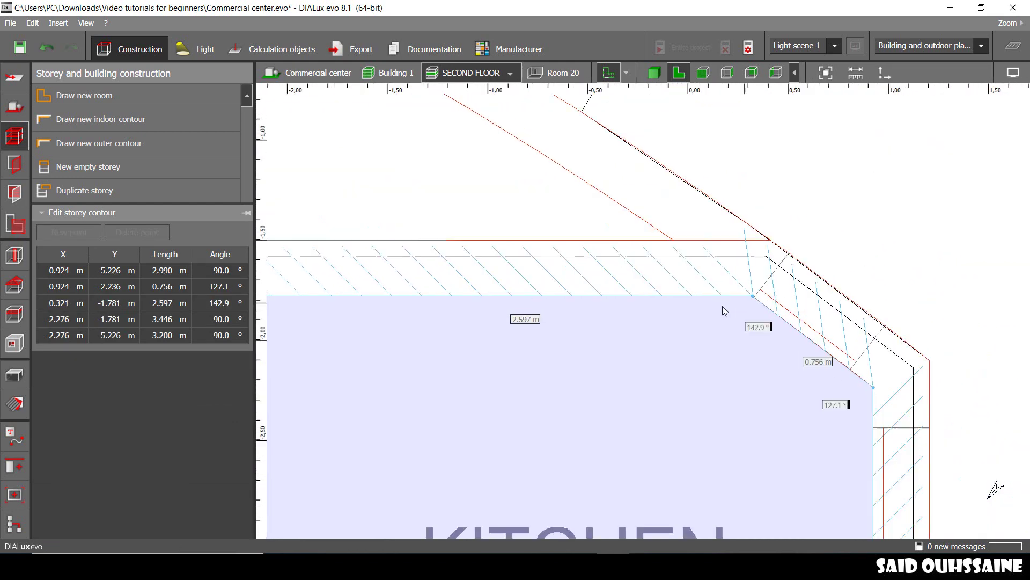
{"action": "scroll", "coordinate": [724, 310], "scroll_direction": "down", "scroll_amount": 5}
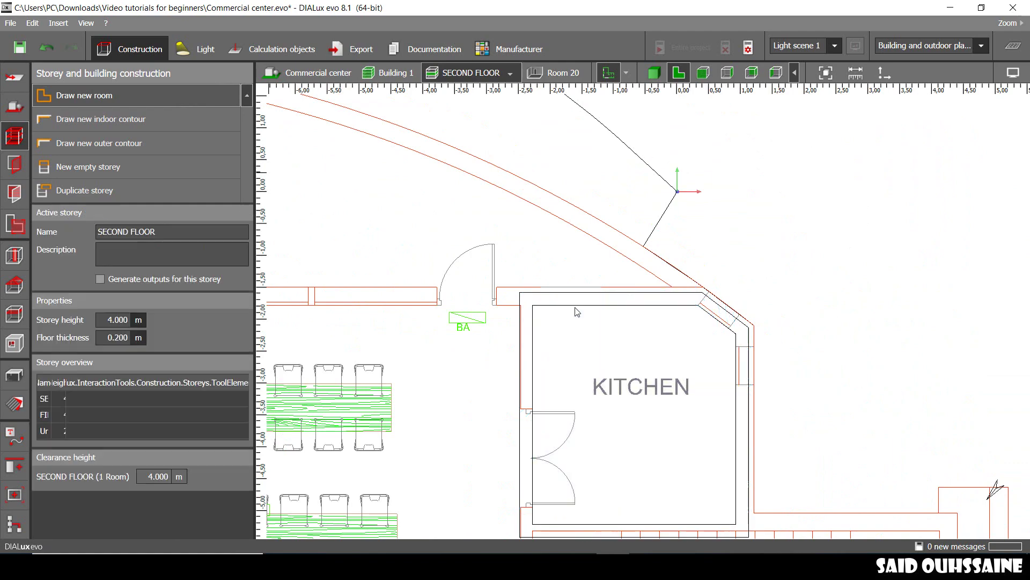
- Draw a rectangular room along the inner walls of the right stairwell below the kitchen, and close the polygon
{"action": "mouse_move", "coordinate": [575, 307]}
{"action": "middle_mouse_down"}
{"action": "mouse_move", "coordinate": [709, 238]}
{"action": "mouse_move", "coordinate": [879, 232]}
{"action": "mouse_move", "coordinate": [719, 219]}
{"action": "middle_mouse_up"}
{"action": "scroll", "coordinate": [708, 238], "scroll_direction": "down", "scroll_amount": 7}
{"action": "scroll", "coordinate": [878, 233], "scroll_direction": "down", "scroll_amount": 1}
{"action": "scroll", "coordinate": [871, 378], "scroll_direction": "up", "scroll_amount": 5}
{"action": "left_click", "coordinate": [870, 378]}
{"action": "left_click", "coordinate": [870, 164]}
{"action": "scroll", "coordinate": [400, 163], "scroll_direction": "up", "scroll_amount": 1}
{"action": "left_click", "coordinate": [399, 163]}
{"action": "left_click", "coordinate": [398, 427]}
{"action": "right_click", "coordinate": [499, 337]}
{"action": "left_click", "coordinate": [521, 348]}
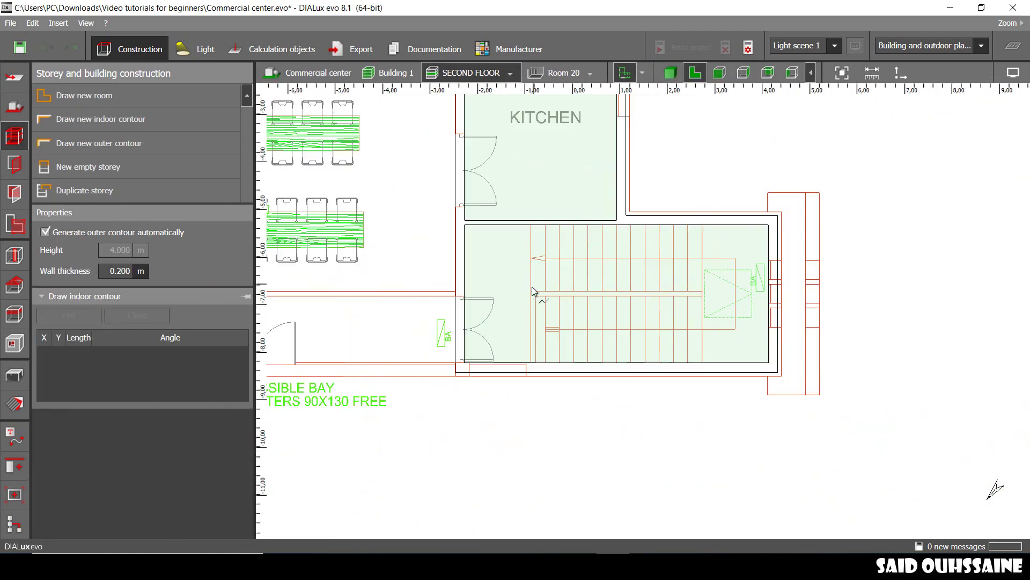
- Draw a room around the left stairwell, including the rescue stairs passage beside the elevator, and close the polygon
{"action": "left_click", "coordinate": [332, 398]}
{"action": "left_click", "coordinate": [332, 179]}
{"action": "left_click", "coordinate": [659, 349]}
{"action": "left_click", "coordinate": [758, 416]}
{"action": "right_click", "coordinate": [697, 286]}
{"action": "left_click", "coordinate": [720, 296]}
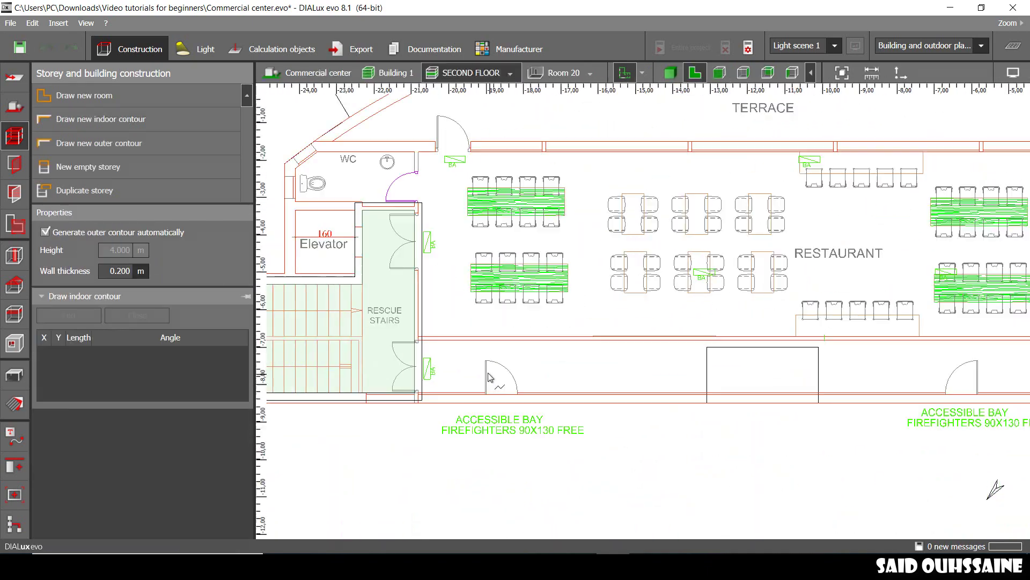
- Draw a rectangular room along the inner walls of the corridor below the restaurant, between the two stairwells, and close the polygon
{"action": "scroll", "coordinate": [440, 379], "scroll_direction": "up", "scroll_amount": 8}
{"action": "left_click", "coordinate": [361, 173]}
{"action": "left_click", "coordinate": [361, 449]}
{"action": "left_click", "coordinate": [701, 243]}
{"action": "left_click", "coordinate": [702, 196]}
{"action": "right_click", "coordinate": [592, 199]}
{"action": "left_click", "coordinate": [615, 210]}
- Draw a room along the WC's inner wall lines, including its angled upper-left corner, and close the polygon
{"action": "left_click", "coordinate": [280, 292]}
{"action": "left_click", "coordinate": [348, 240]}
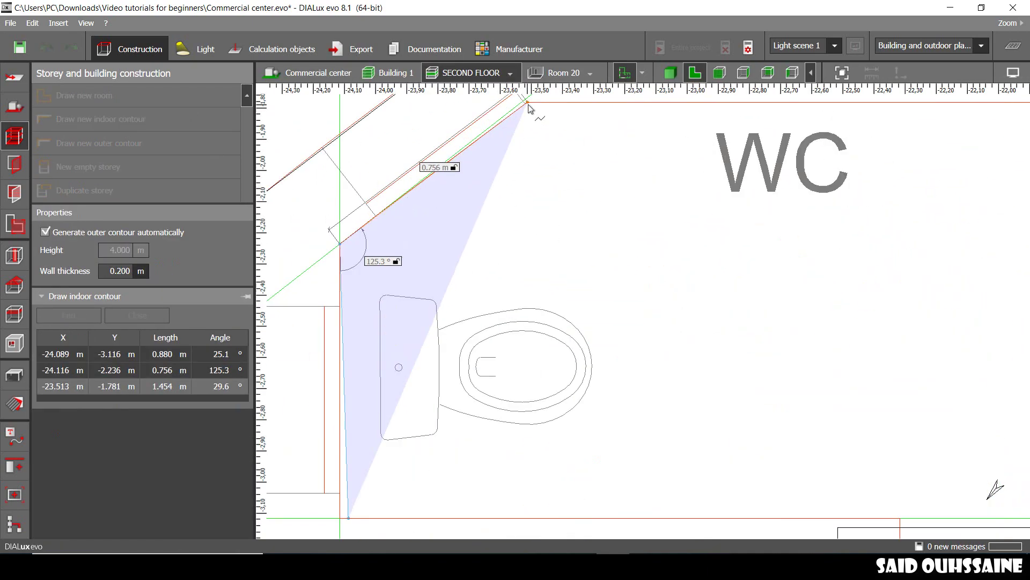
{"action": "left_click", "coordinate": [529, 102]}
{"action": "left_click", "coordinate": [789, 154]}
{"action": "left_click", "coordinate": [789, 388]}
{"action": "left_click", "coordinate": [569, 273]}
{"action": "left_click", "coordinate": [568, 253]}
{"action": "right_click", "coordinate": [545, 193]}
- Draw a new indoor contour around the restaurant between the corridor, the WC side and the terrace wall
{"action": "left_click", "coordinate": [101, 119]}
{"action": "left_click", "coordinate": [545, 362]}
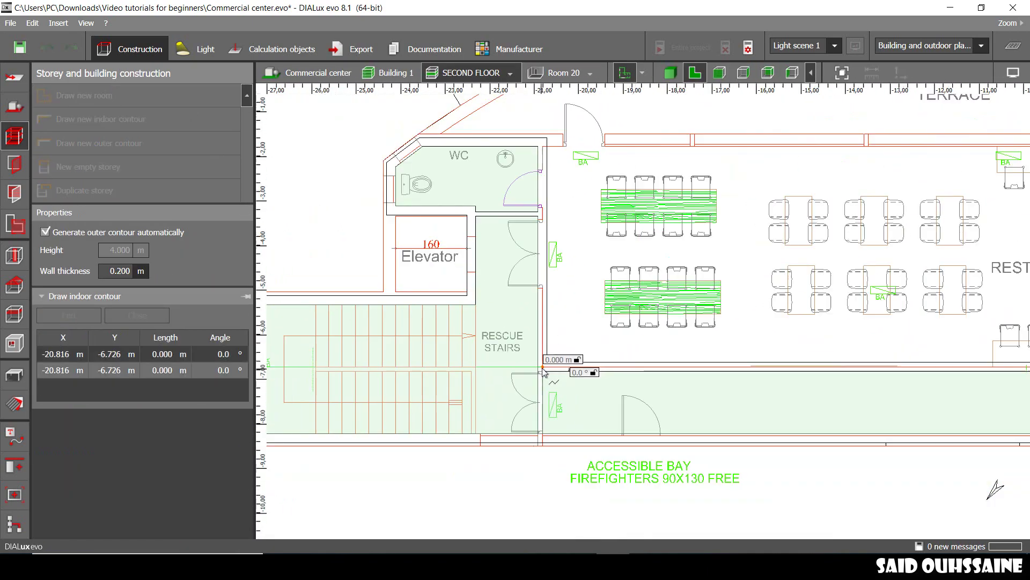
{"action": "left_click", "coordinate": [545, 141]}
{"action": "scroll", "coordinate": [752, 159], "scroll_direction": "up", "scroll_amount": 8}
{"action": "scroll", "coordinate": [660, 329], "scroll_direction": "down", "scroll_amount": 10}
{"action": "key", "text": "Escape"}
- Start a new indoor contour for the terrace along its straight wall above the WC and restaurant
{"action": "left_click", "coordinate": [101, 119]}
{"action": "scroll", "coordinate": [449, 317], "scroll_direction": "up", "scroll_amount": 10}
{"action": "left_click", "coordinate": [447, 316]}
{"action": "scroll", "coordinate": [448, 316], "scroll_direction": "down", "scroll_amount": 8}
{"action": "left_click", "coordinate": [588, 352]}
{"action": "left_click", "coordinate": [589, 394]}
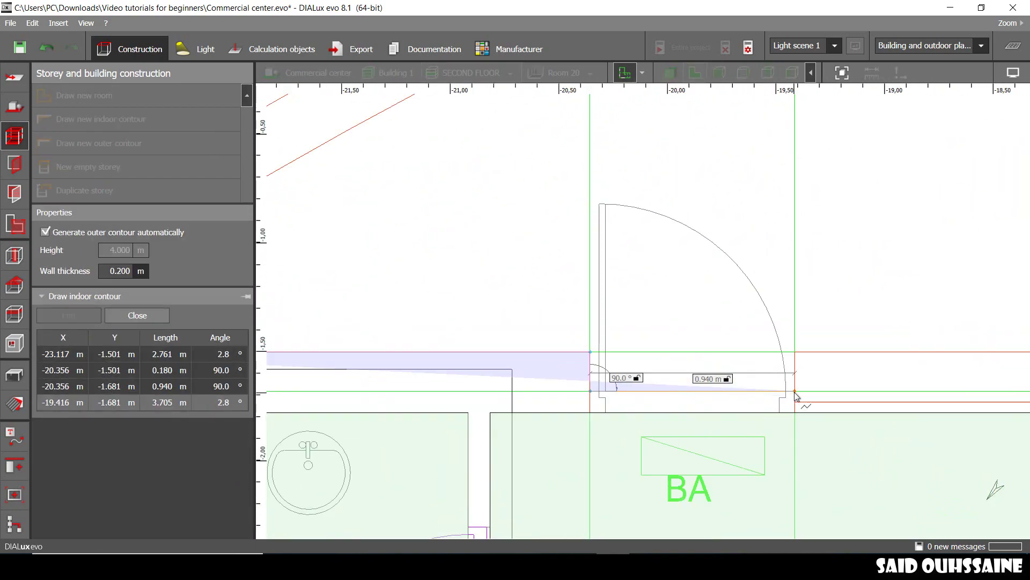
{"action": "key", "text": "ctrl+z"}
{"action": "left_click", "coordinate": [931, 402]}
- Continue the terrace contour along the right half of the curved wall, placing closely spaced points on the arc
{"action": "left_click", "coordinate": [442, 119]}
{"action": "left_click", "coordinate": [482, 212]}
{"action": "left_click", "coordinate": [373, 182]}
{"action": "left_click", "coordinate": [651, 269]}
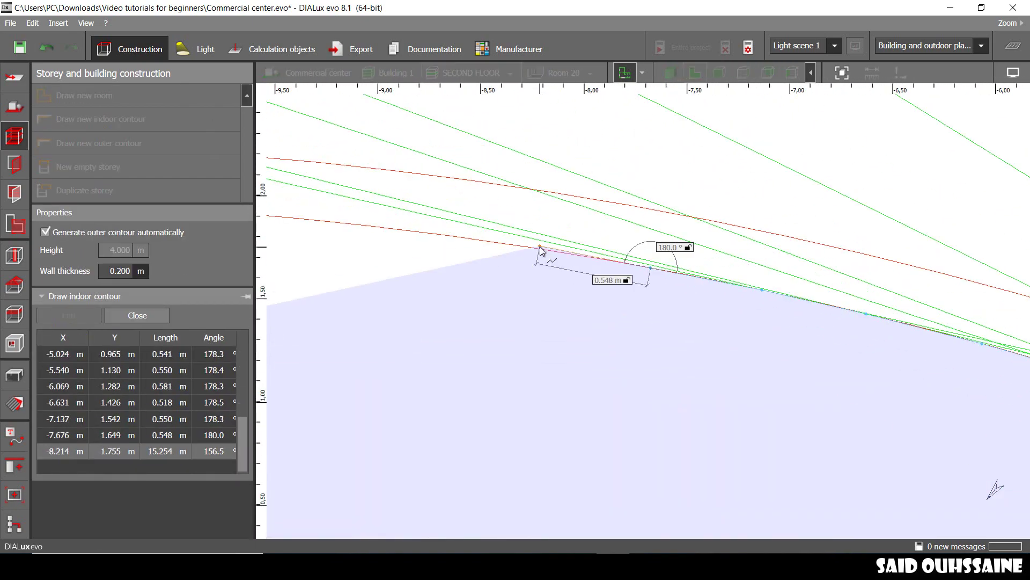
{"action": "left_click", "coordinate": [543, 249]}
{"action": "left_click", "coordinate": [605, 276]}
- Trace the rectangular recess in the middle of the terrace's curved wall and return the contour to the arc
{"action": "left_click", "coordinate": [542, 272]}
{"action": "left_click", "coordinate": [500, 499]}
{"action": "left_click", "coordinate": [500, 181]}
{"action": "left_click", "coordinate": [680, 158]}
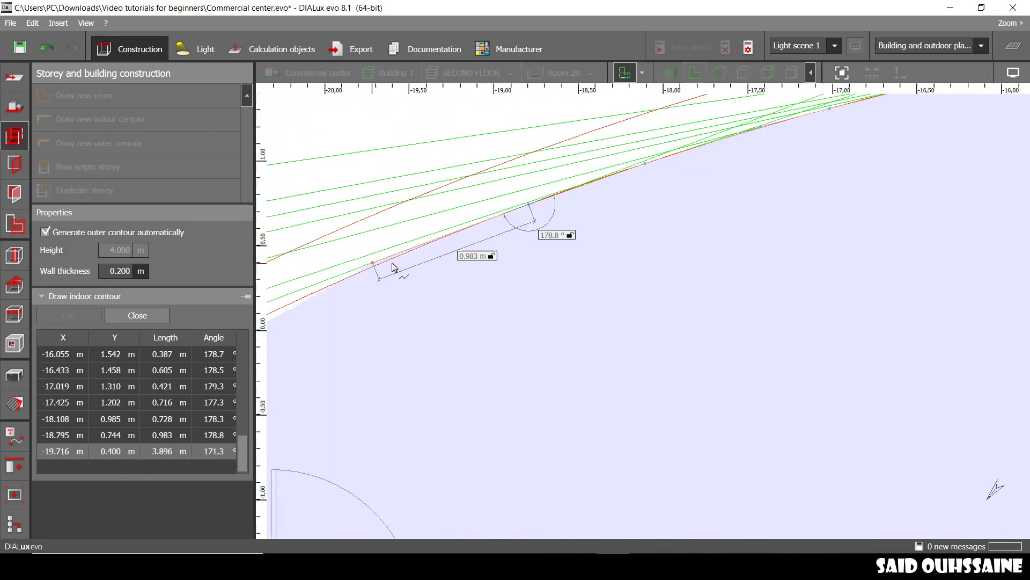
- Trace the left half of the terrace's curved wall with closely spaced points and close the contour
{"action": "left_click", "coordinate": [415, 244]}
{"action": "left_click", "coordinate": [318, 290]}
{"action": "middle_click_drag", "start_coordinate": [319, 290], "coordinate": [671, 150]}
{"action": "left_click", "coordinate": [621, 173]}
{"action": "left_click", "coordinate": [515, 225]}
{"action": "left_click", "coordinate": [448, 260]}
{"action": "left_click", "coordinate": [358, 311]}
{"action": "scroll", "coordinate": [384, 289], "scroll_direction": "down", "scroll_amount": 10}
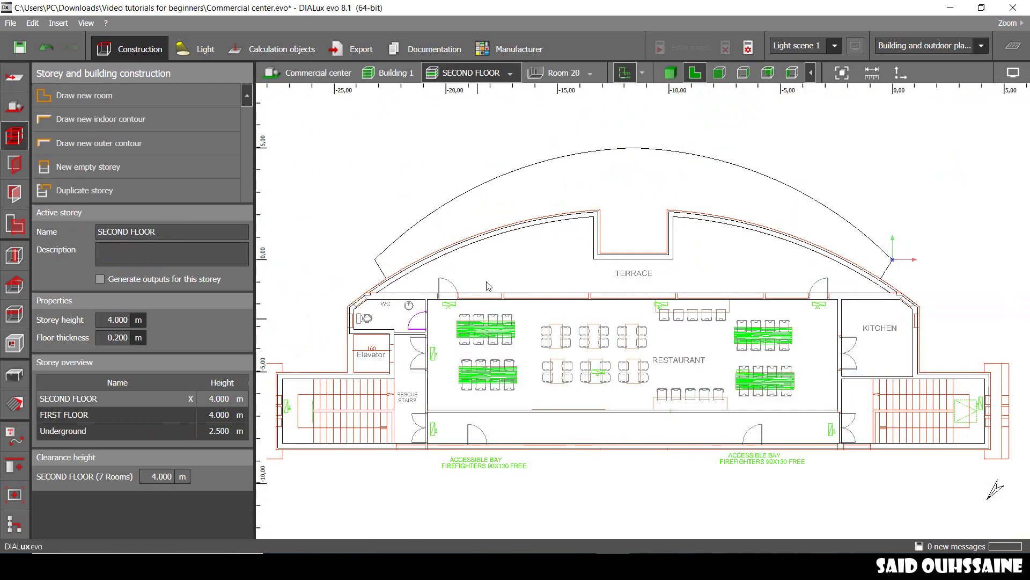
- Examine the second floor's rooms in the 3D view from the corridor side and the terrace side
{"action": "scroll", "coordinate": [548, 180], "scroll_direction": "down", "scroll_amount": 2}
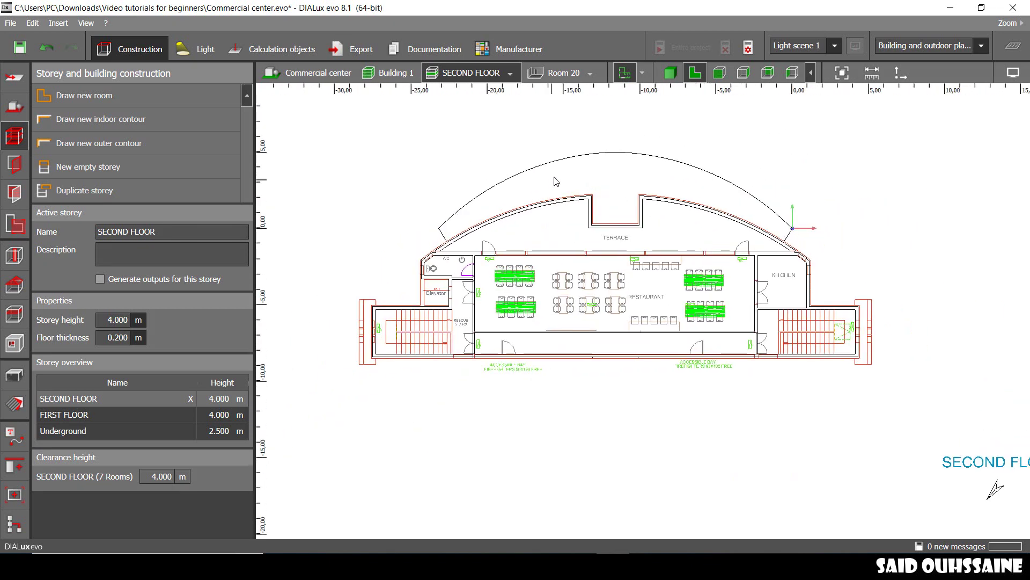
{"action": "left_click", "coordinate": [666, 70]}
{"action": "right_click_drag", "start_coordinate": [667, 292], "coordinate": [622, 308]}
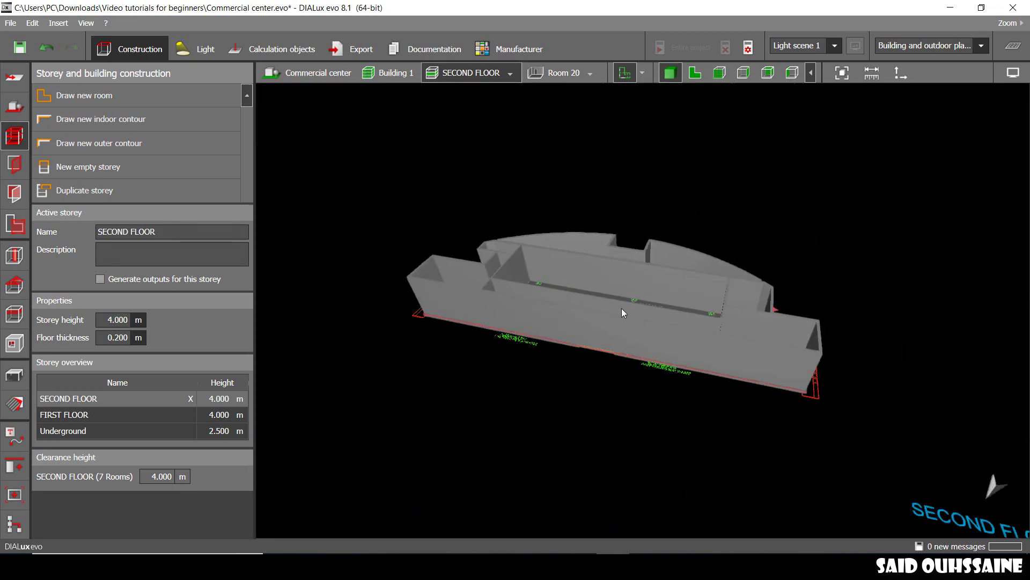
{"action": "right_click_drag", "start_coordinate": [511, 282], "coordinate": [478, 185]}
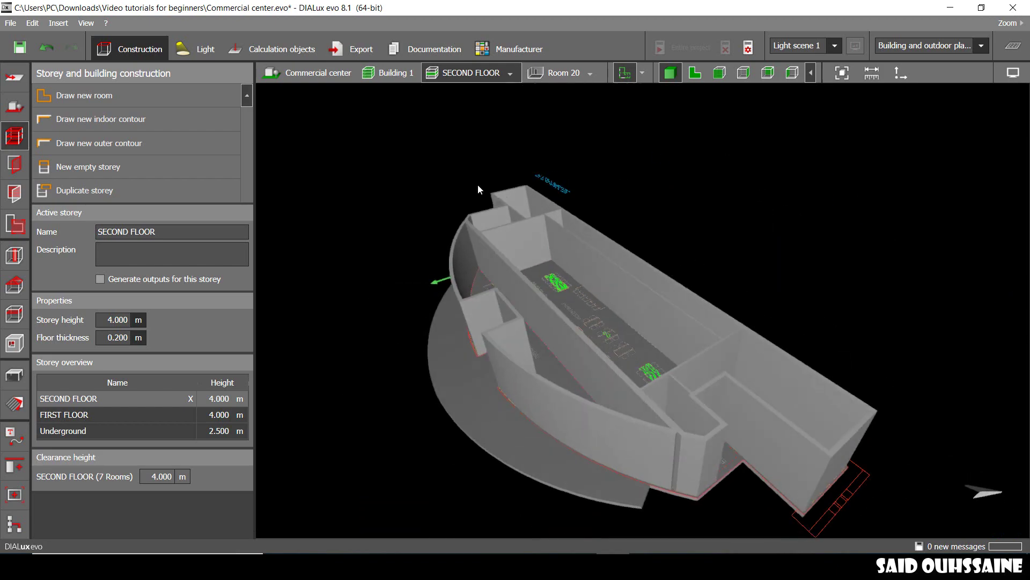